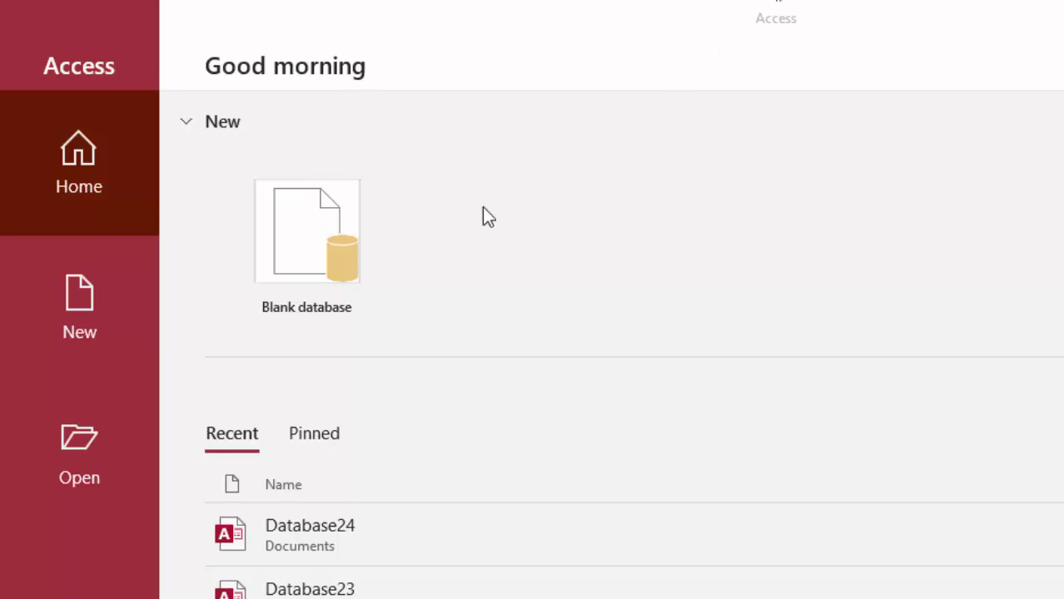
- Create the blank database Database25 and save its Table1, opening it in Design view
click(302, 235)
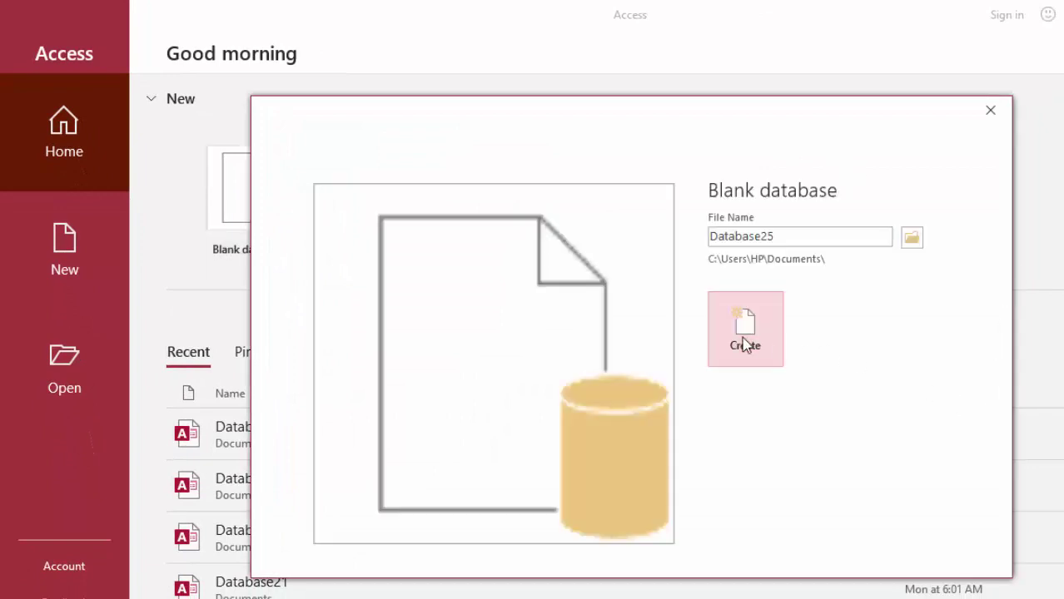
click(744, 344)
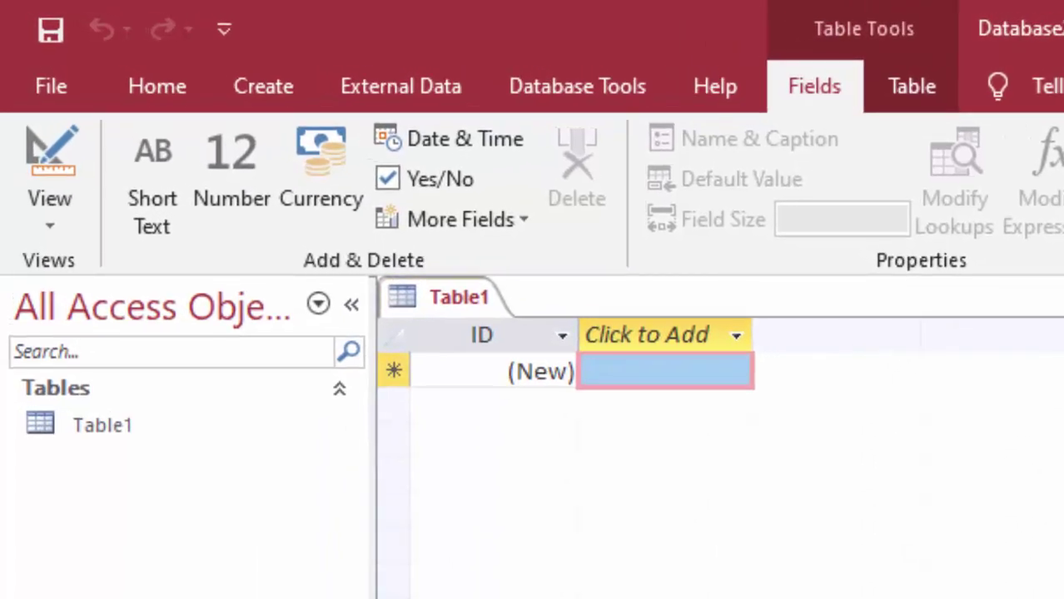
click(58, 149)
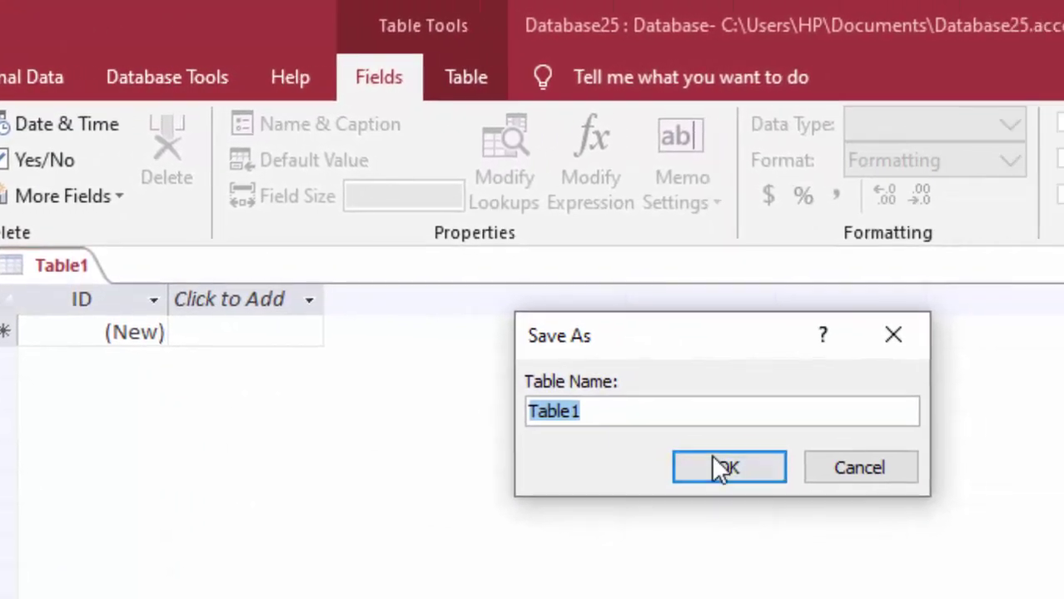
click(916, 492)
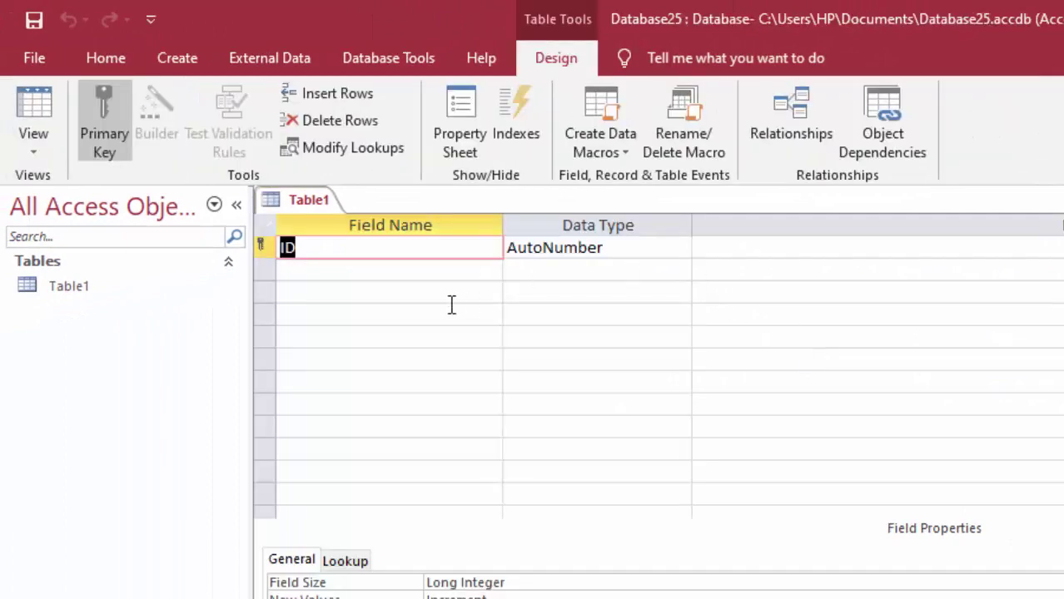
- Add a Short Text field named 'Name of Product' in the second row
click(371, 273)
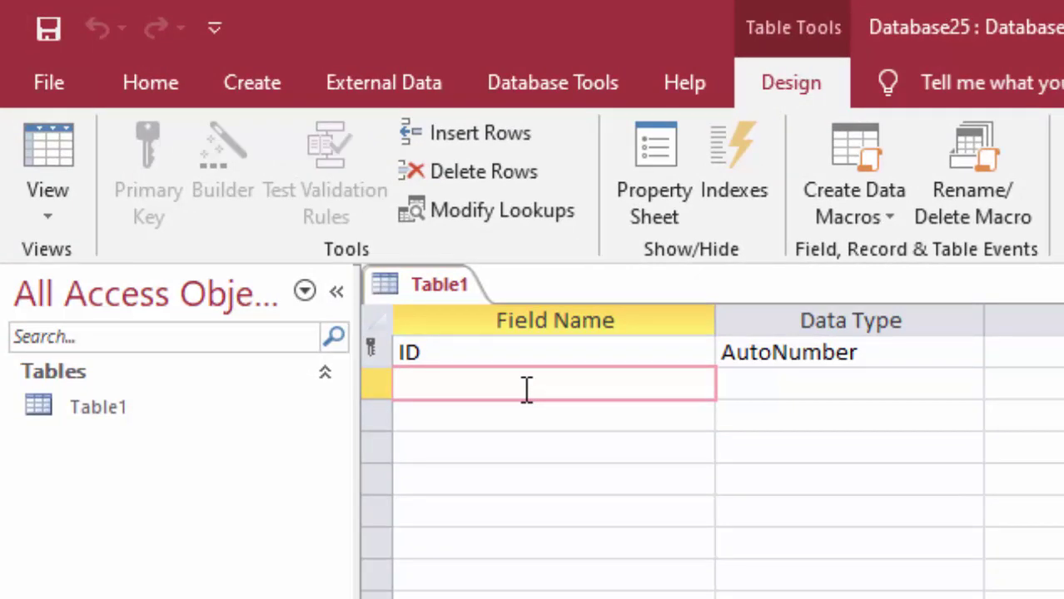
text(Name)
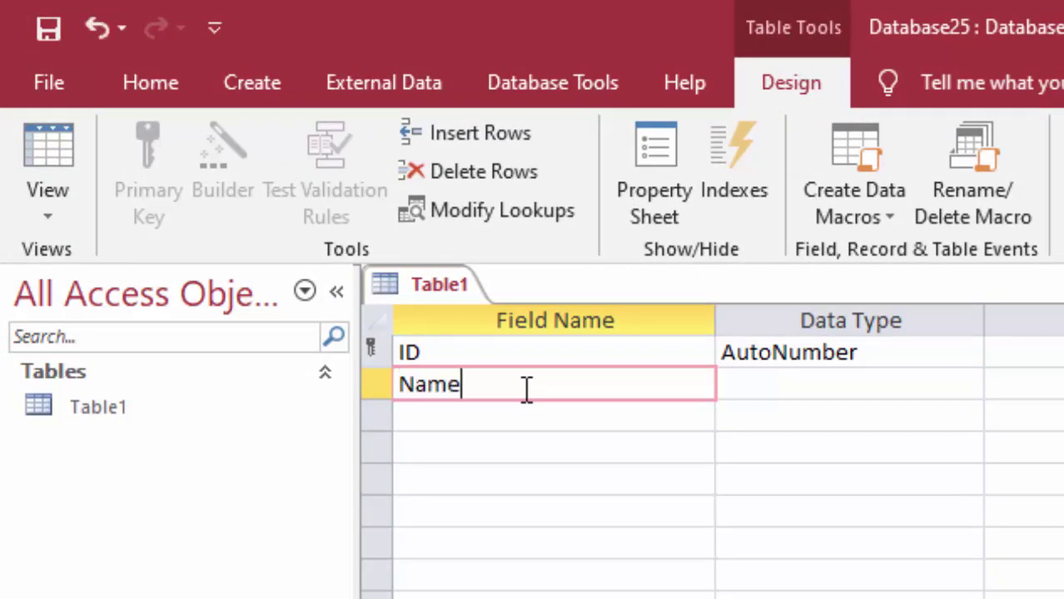
key(Tab)
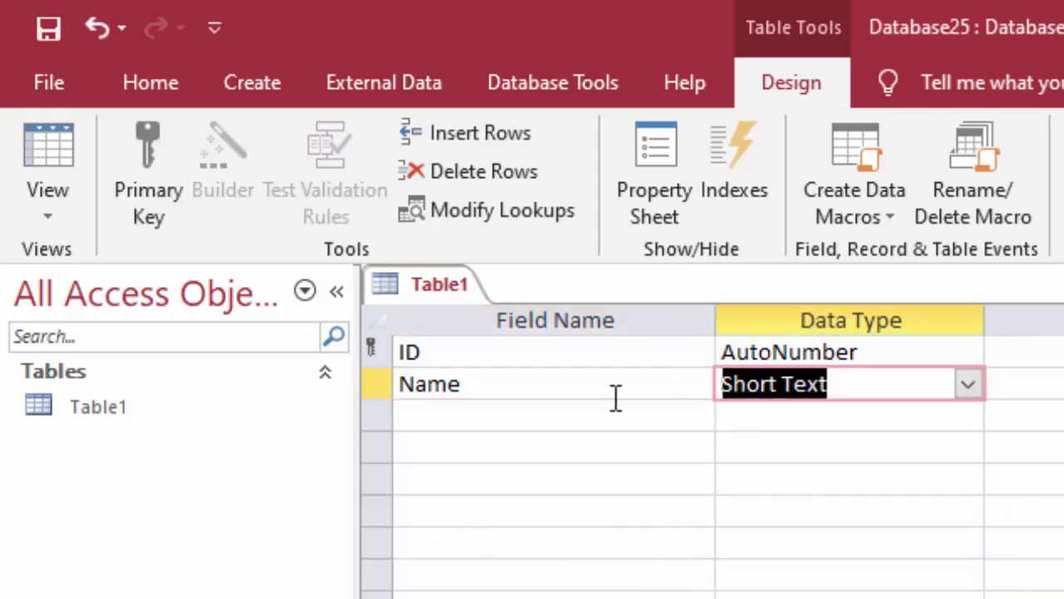
click(532, 419)
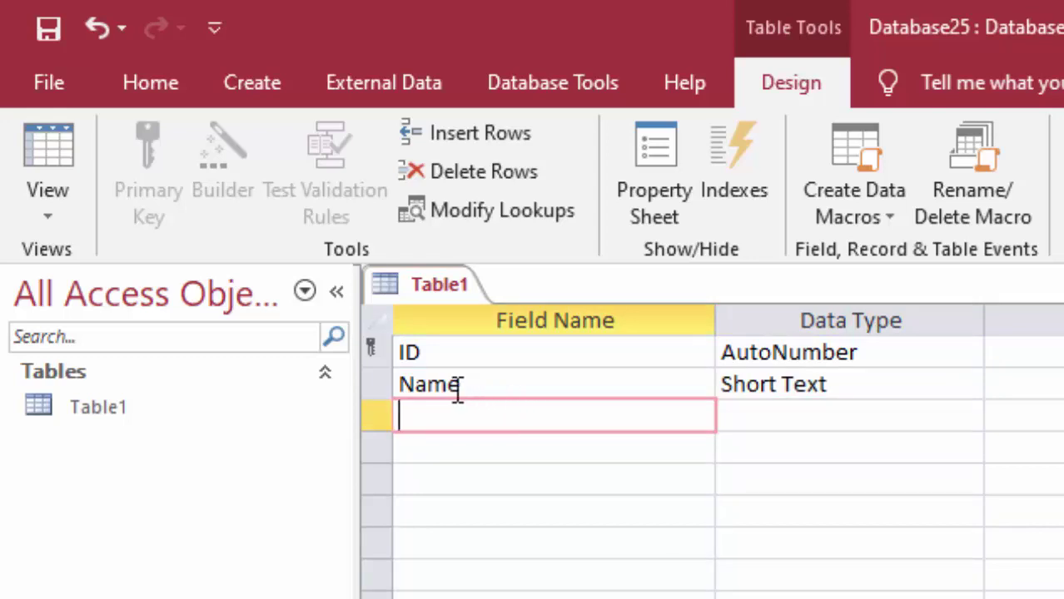
click(484, 391)
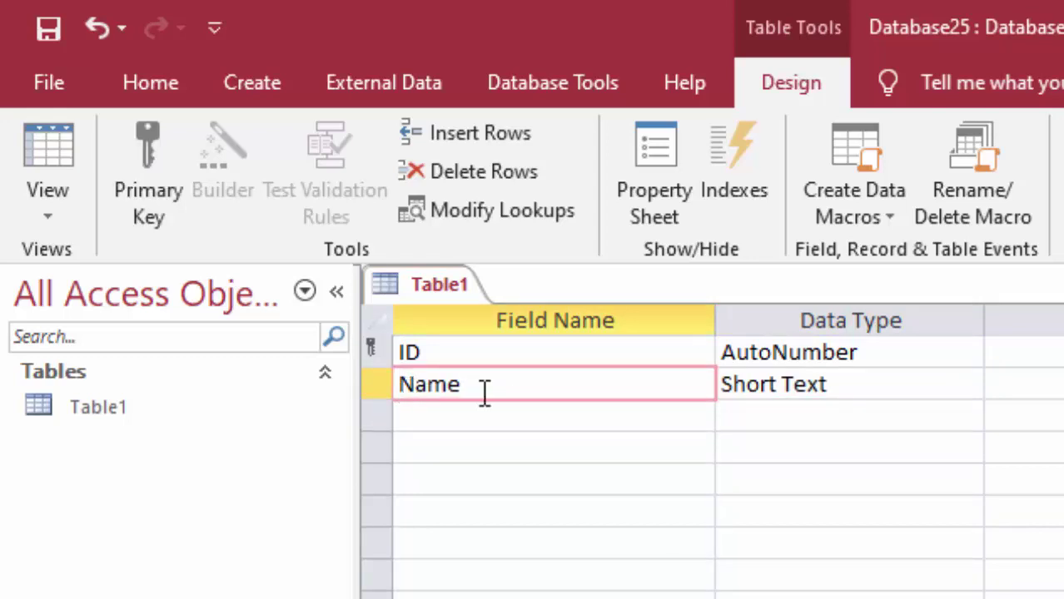
text(Pr)
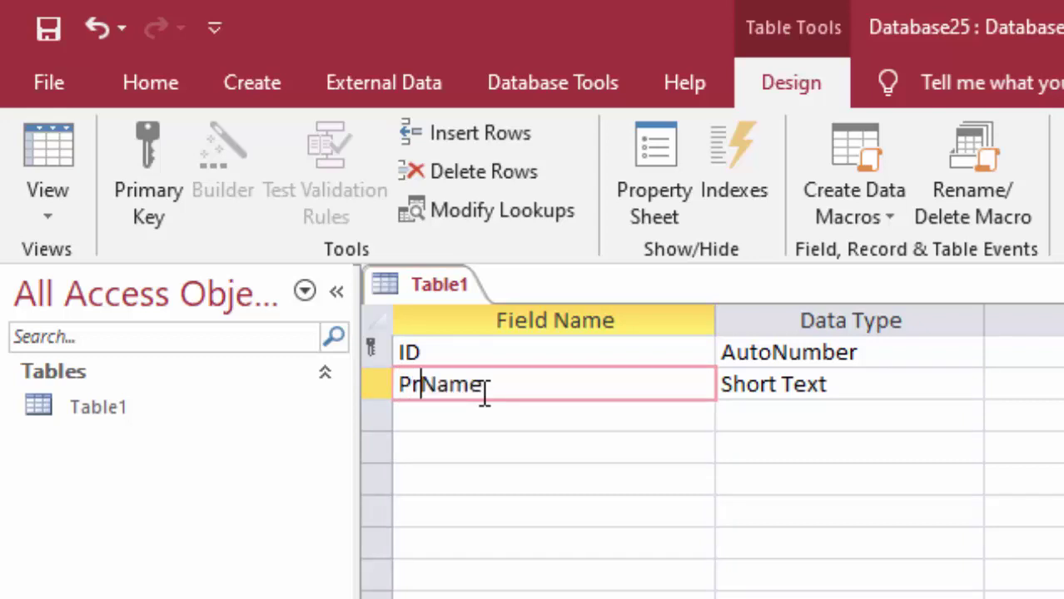
key(BackSpace)
key(BackSpace)
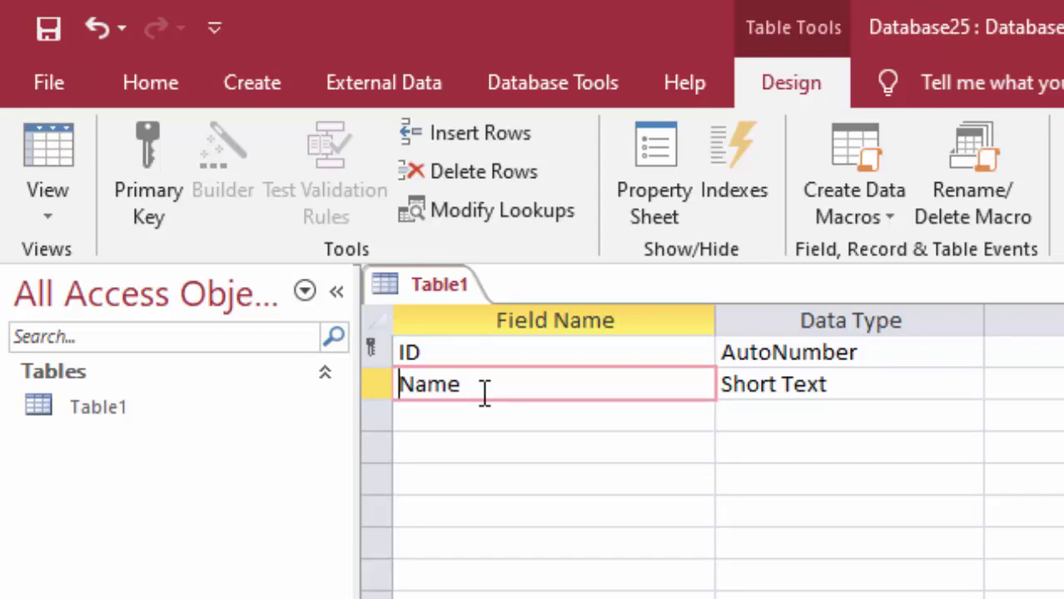
key(End)
text(of)
text( Pro)
text(duct)
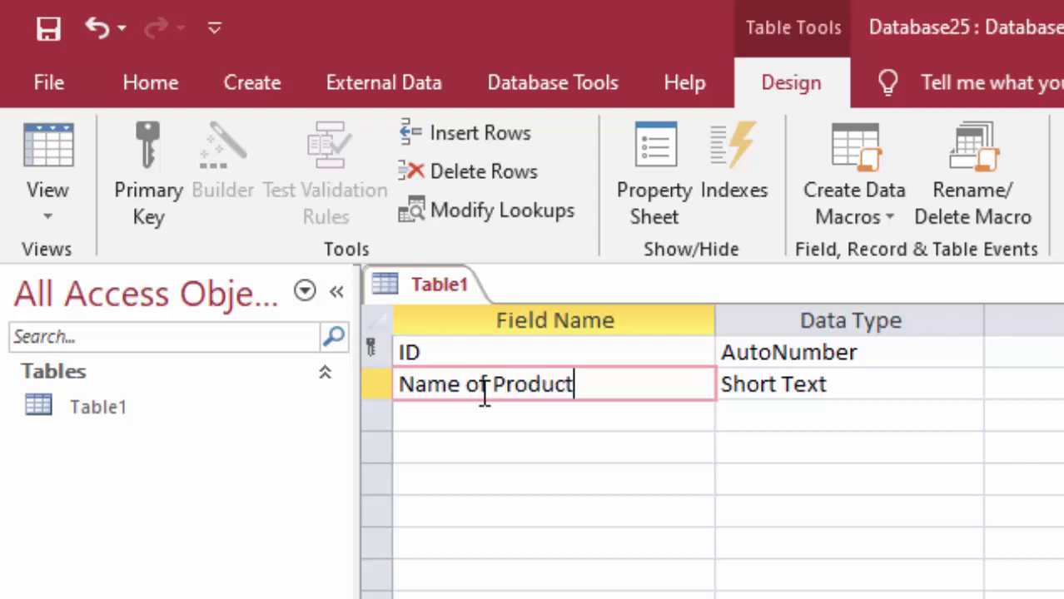
- Add a Price field with the Currency data type
click(463, 412)
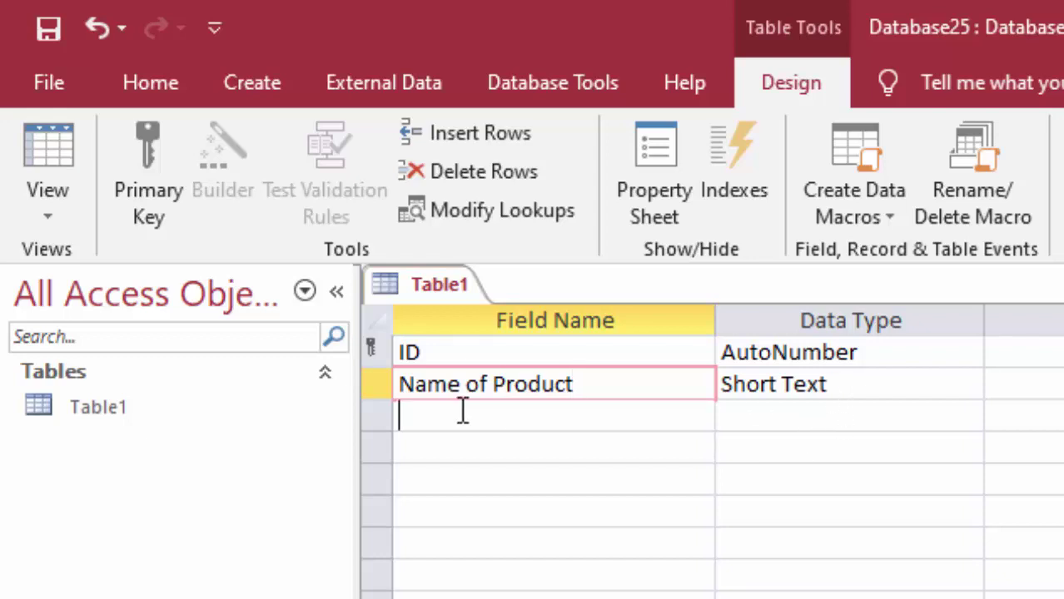
text(P)
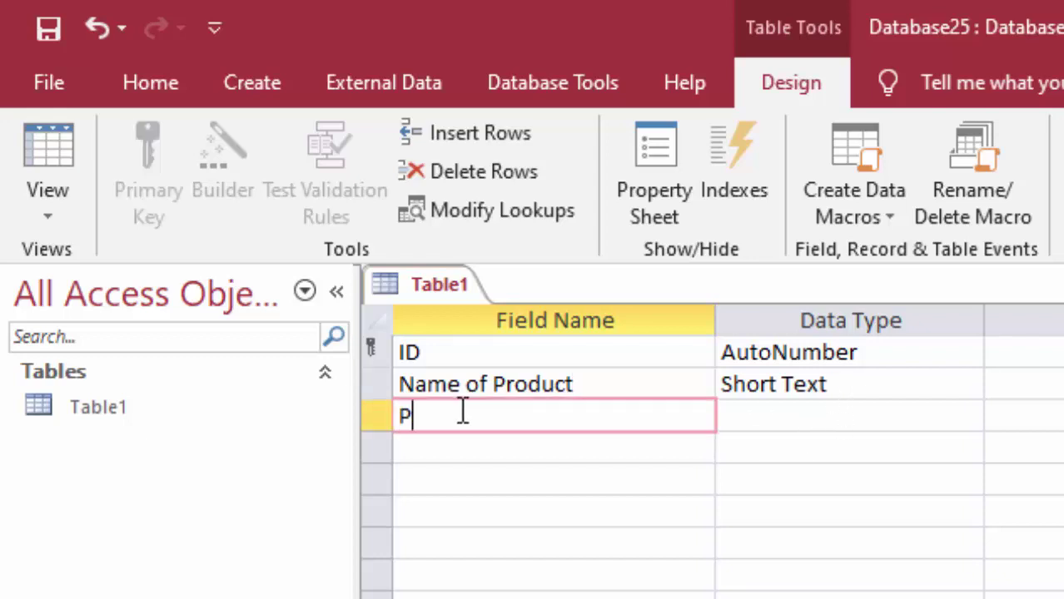
text(rice)
click(755, 423)
click(970, 417)
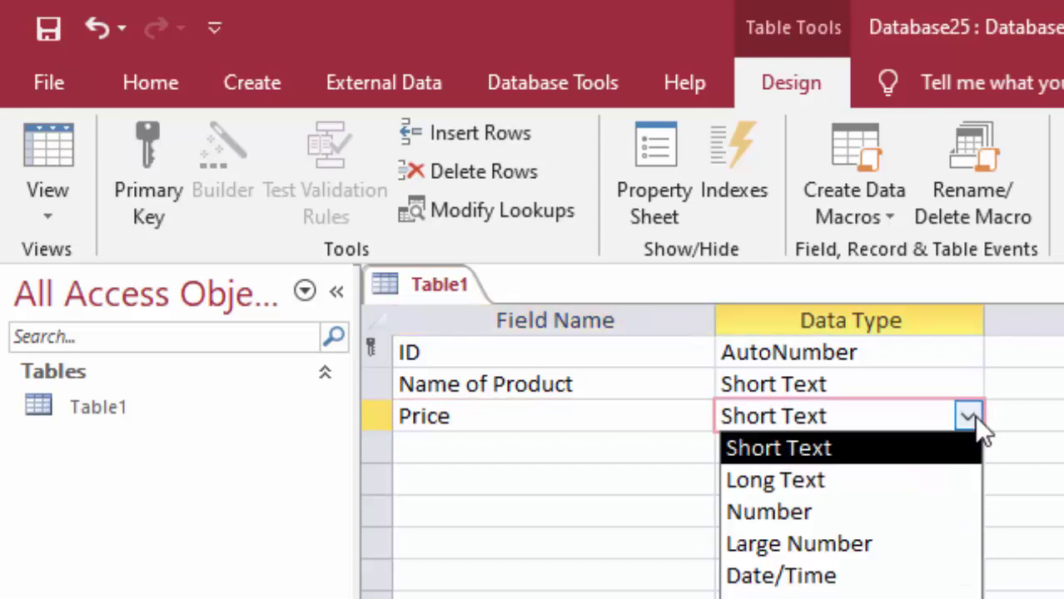
click(847, 595)
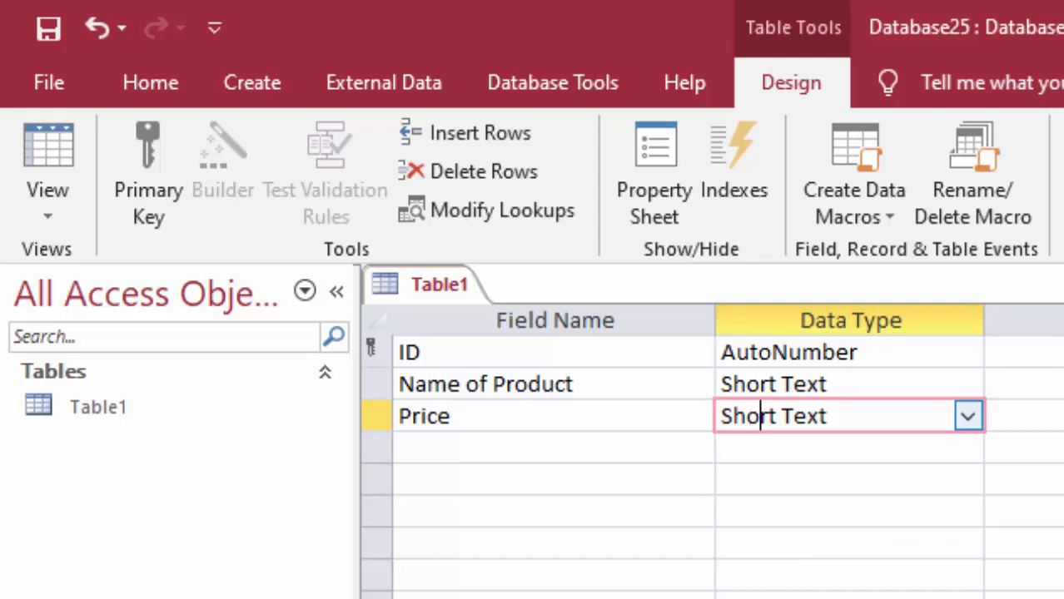
click(451, 445)
- Add a Unit field as a Number with field size Double
text(U)
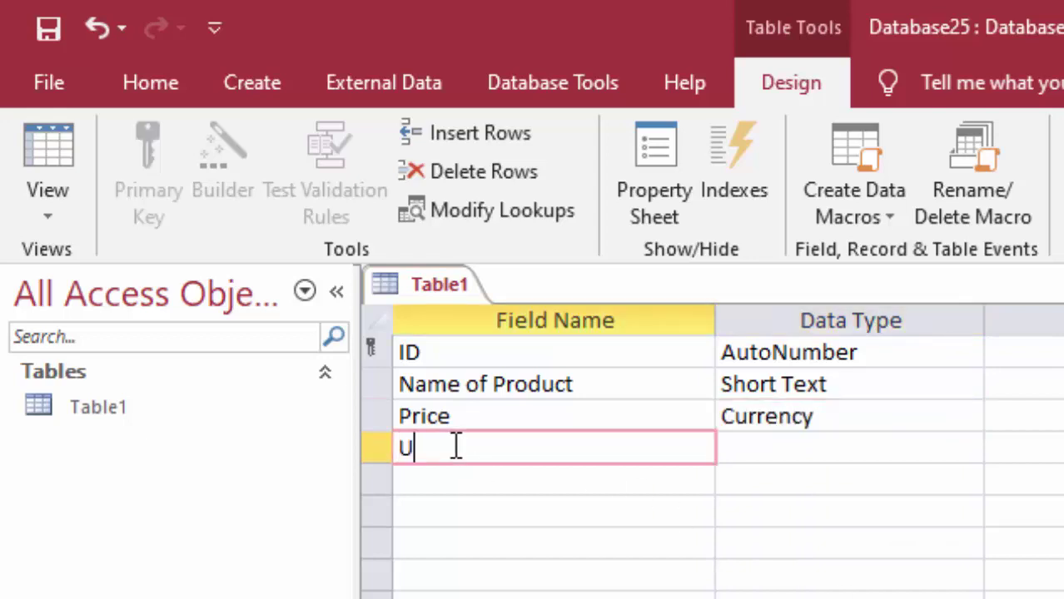
text(nit)
click(850, 449)
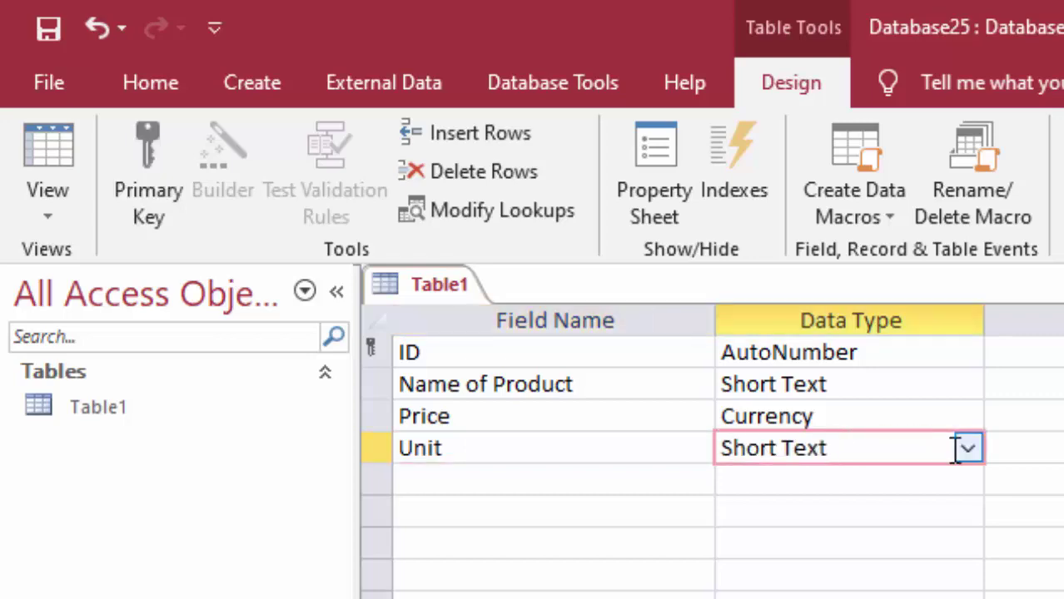
click(961, 452)
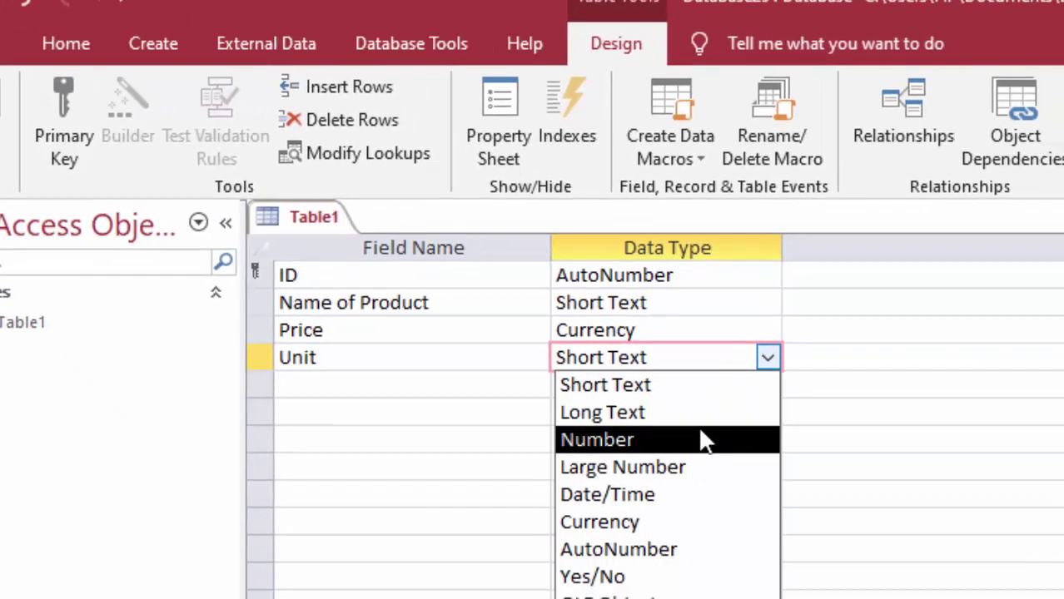
click(703, 439)
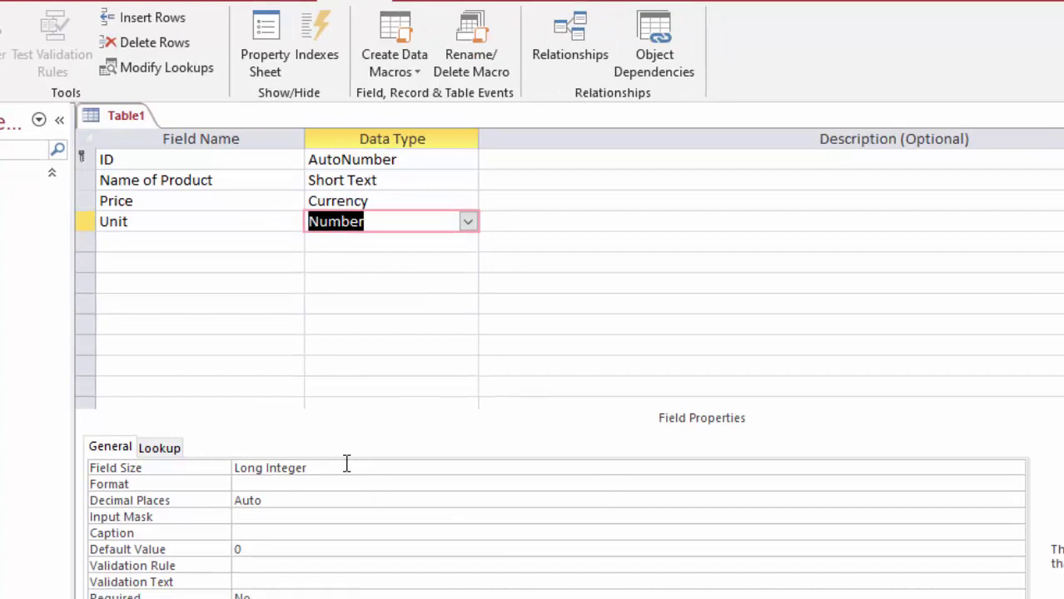
click(343, 466)
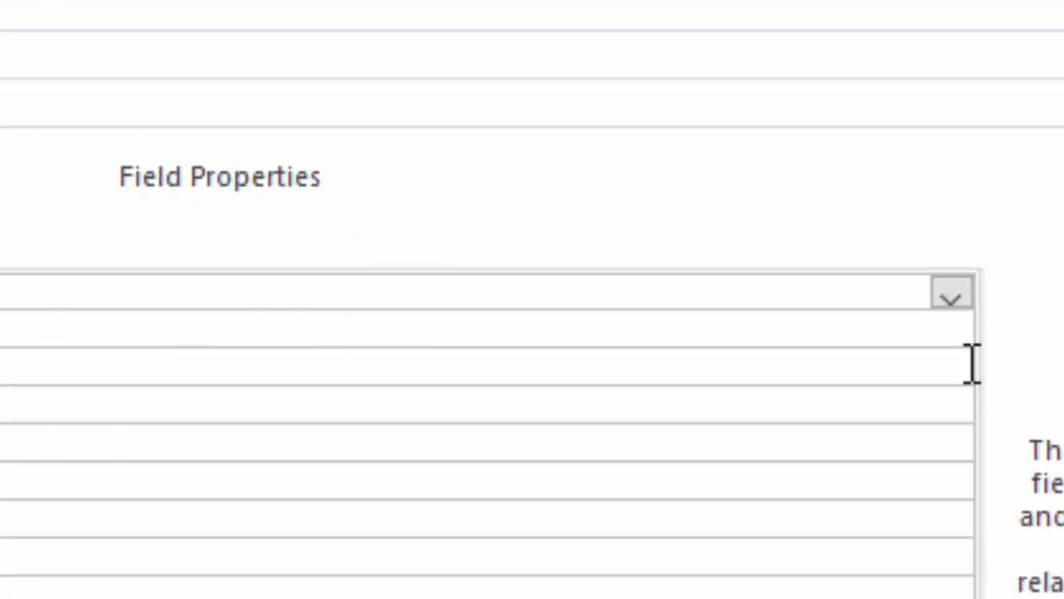
click(950, 296)
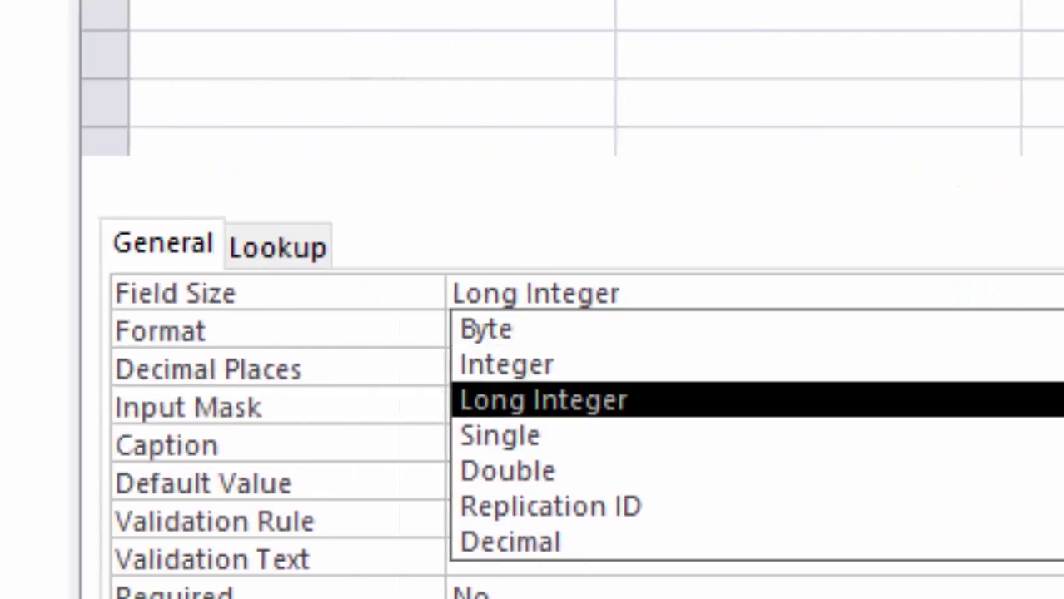
key(Down)
key(Down)
key(Return)
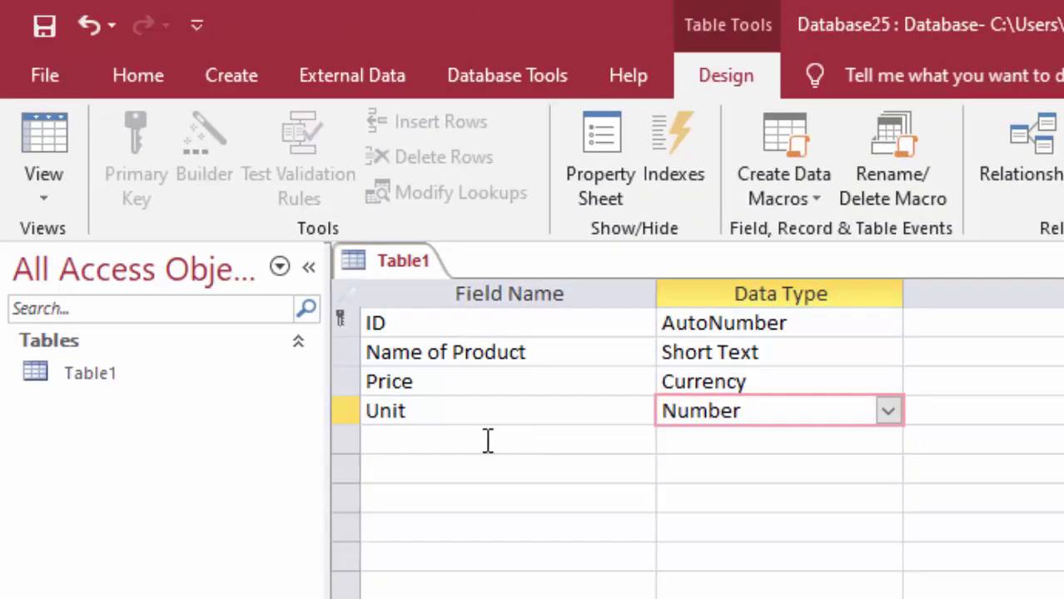
- Add a Total field with the Currency data type
click(488, 441)
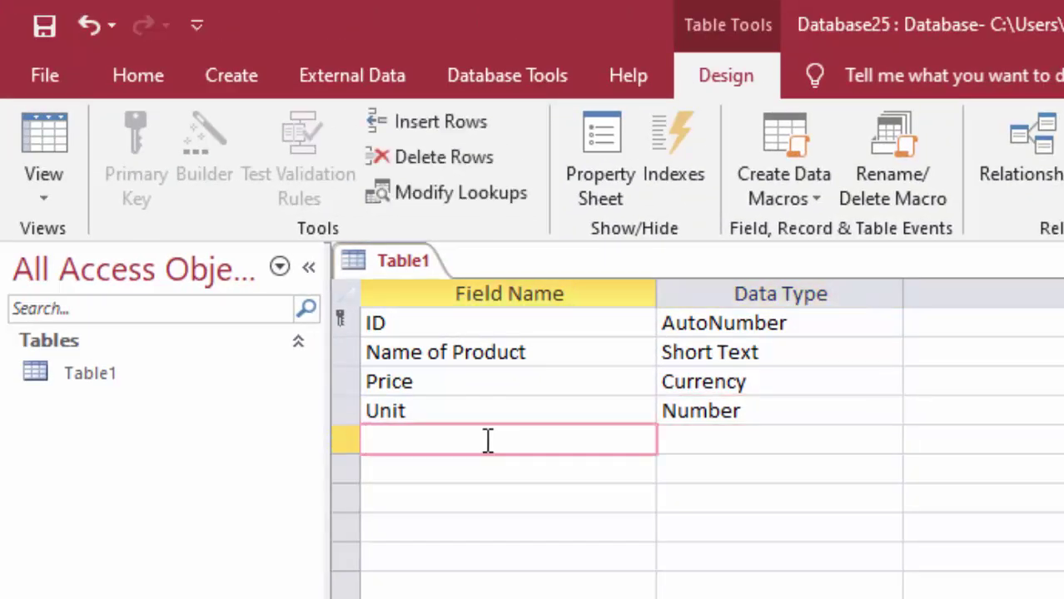
text(T)
text(otal)
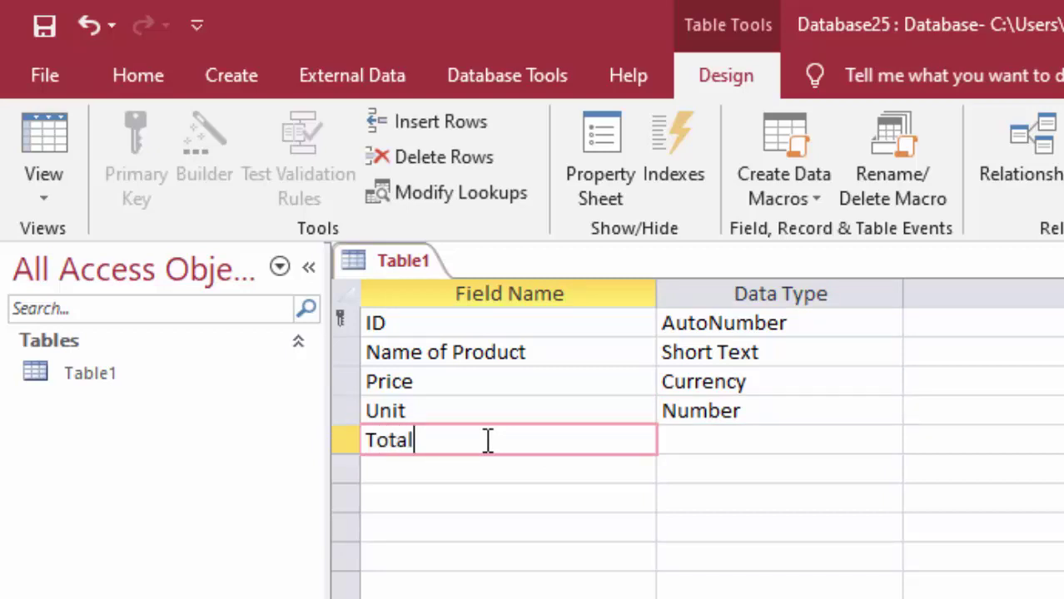
click(773, 447)
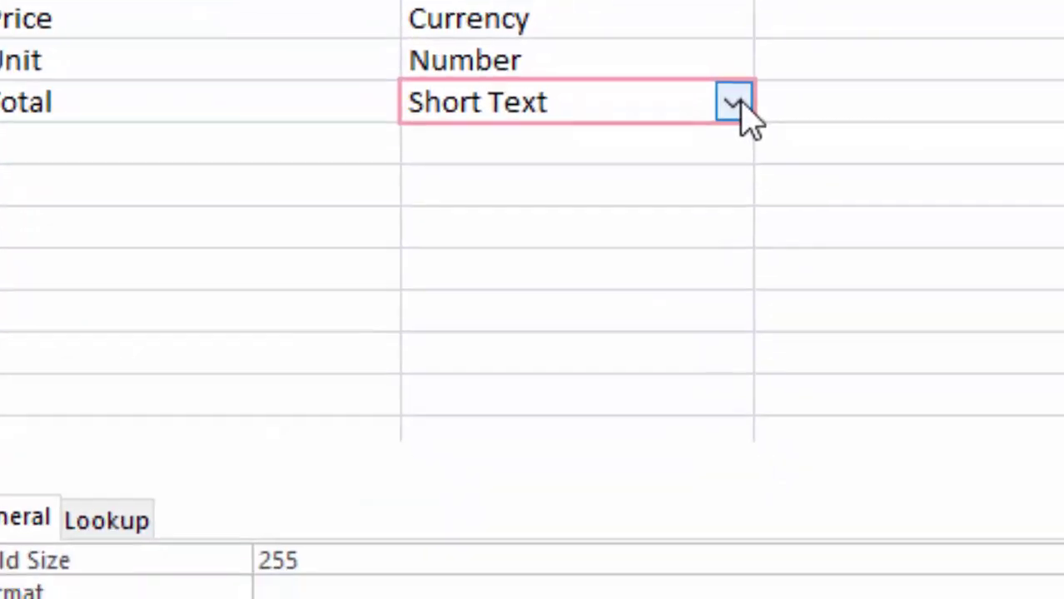
click(892, 440)
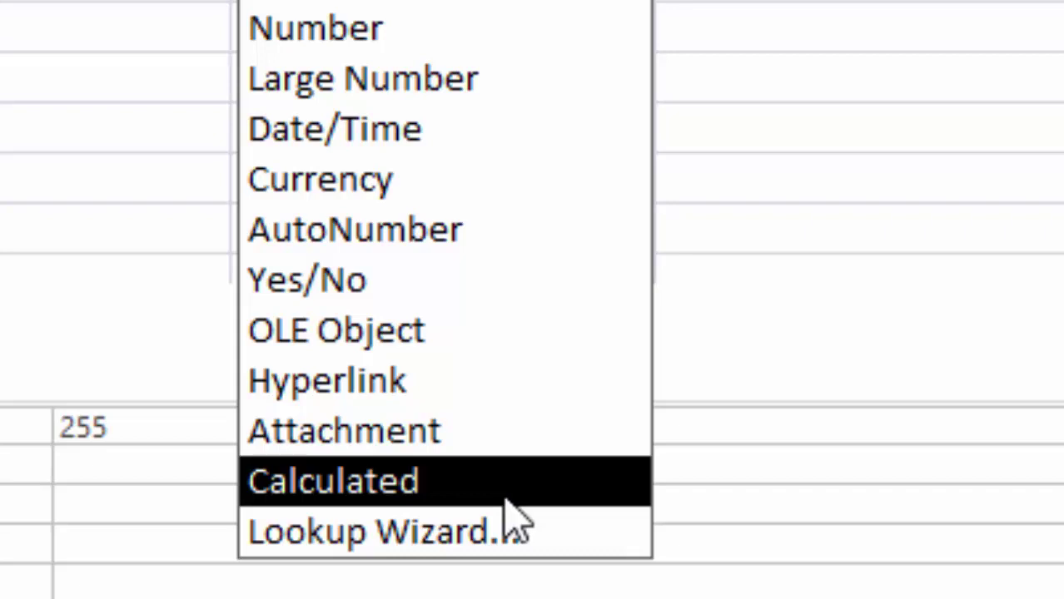
click(382, 198)
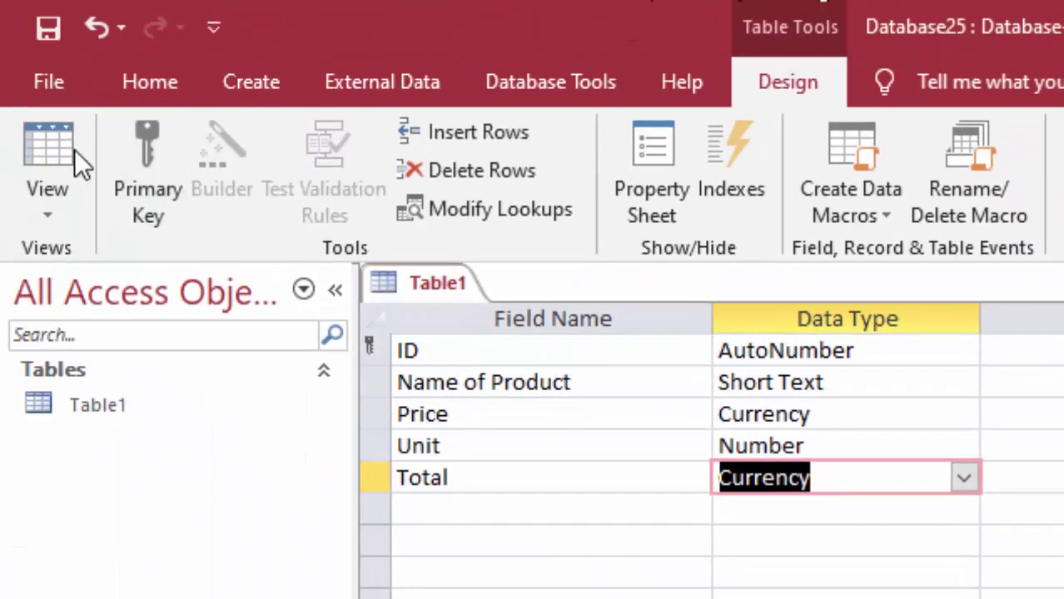
- Save the table, switch to Datasheet view, and widen the Name of Product column
click(71, 146)
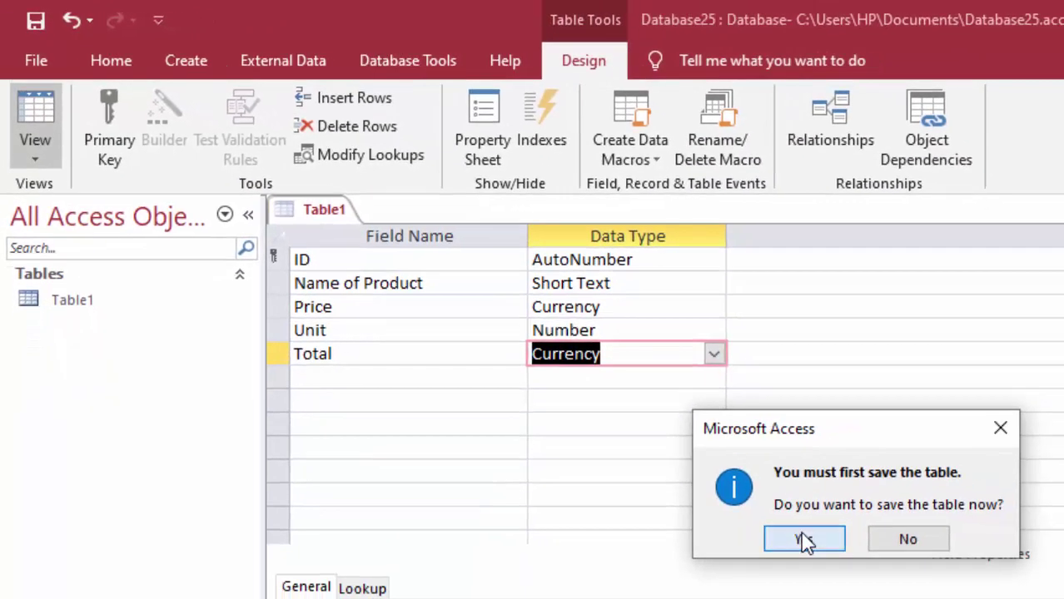
click(804, 539)
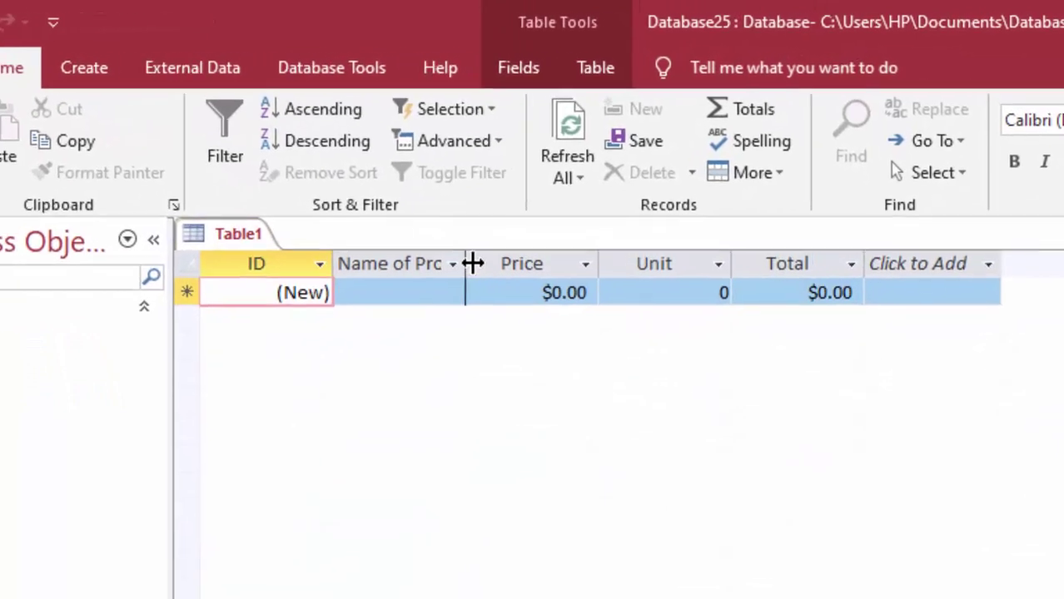
drag(528, 236, 568, 289)
drag(425, 372, 425, 366)
- Enter the first record: Sugar, price 40, unit 50
click(366, 337)
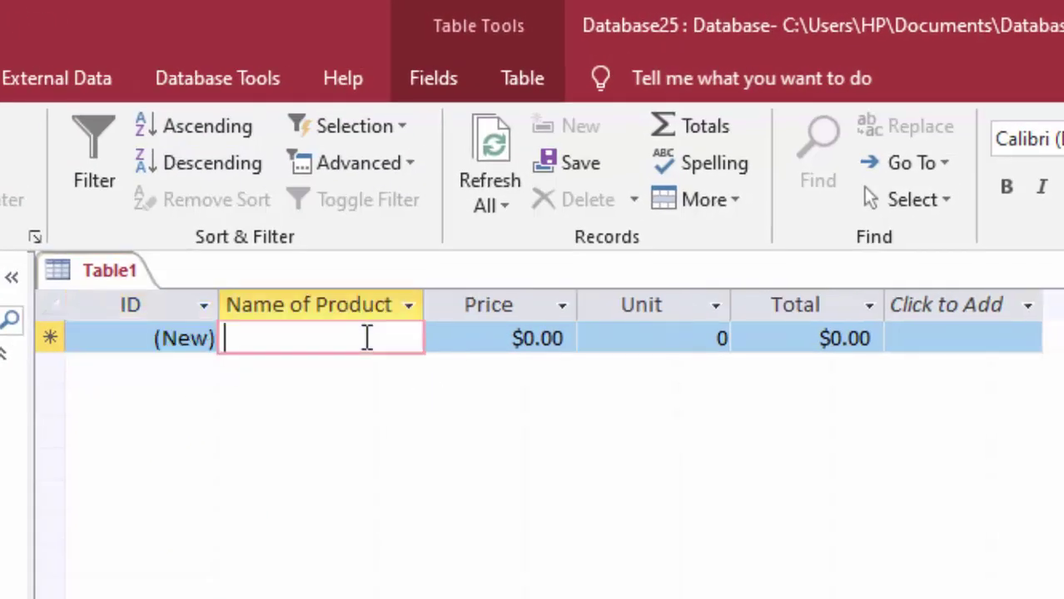
text(Su)
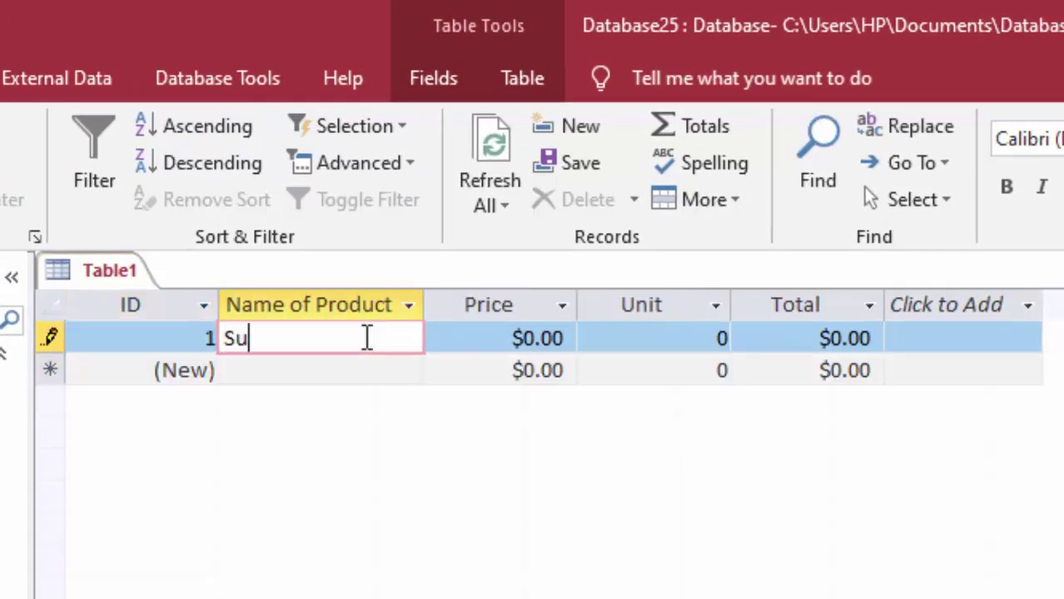
text(gar)
key(Tab)
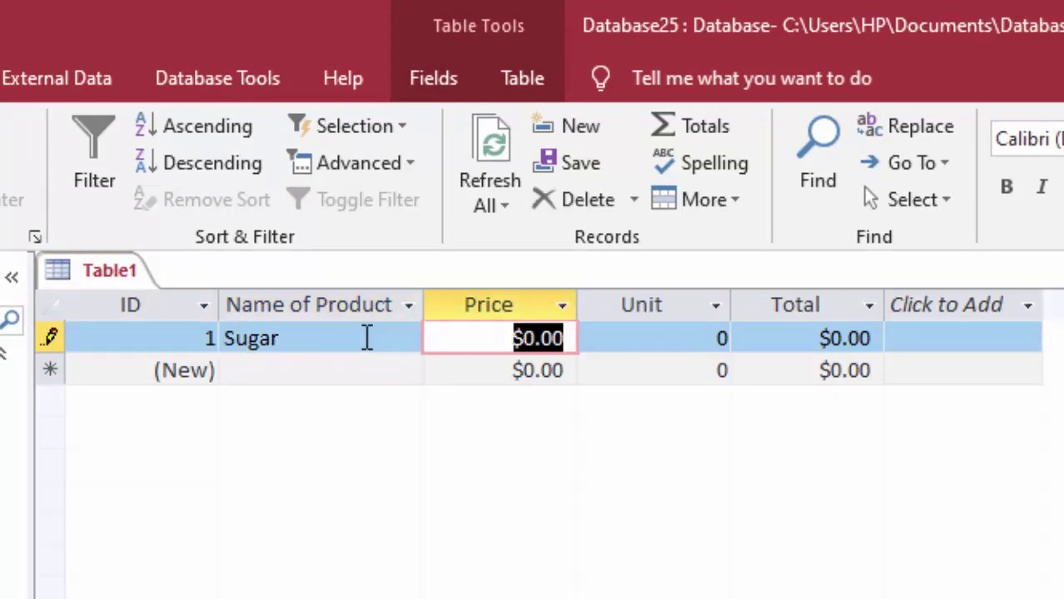
text(40)
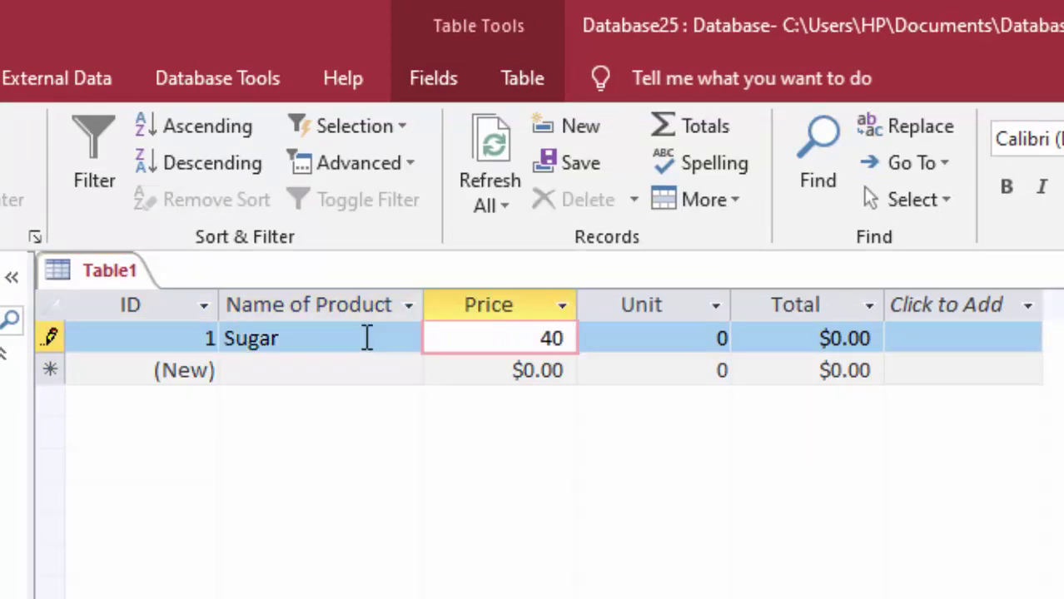
key(Tab)
text(5)
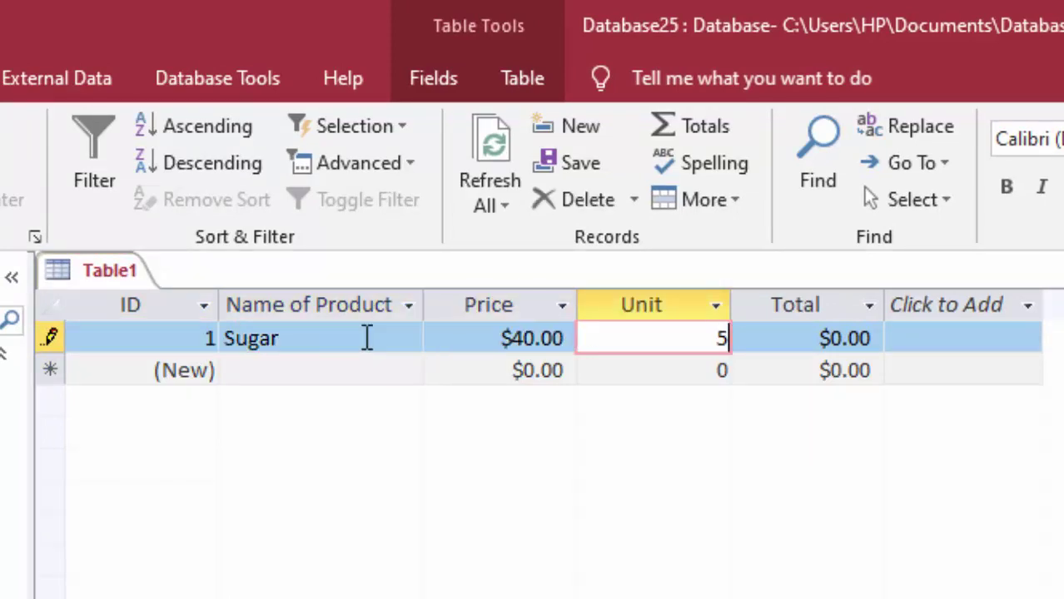
text(0)
key(Tab)
key(Tab)
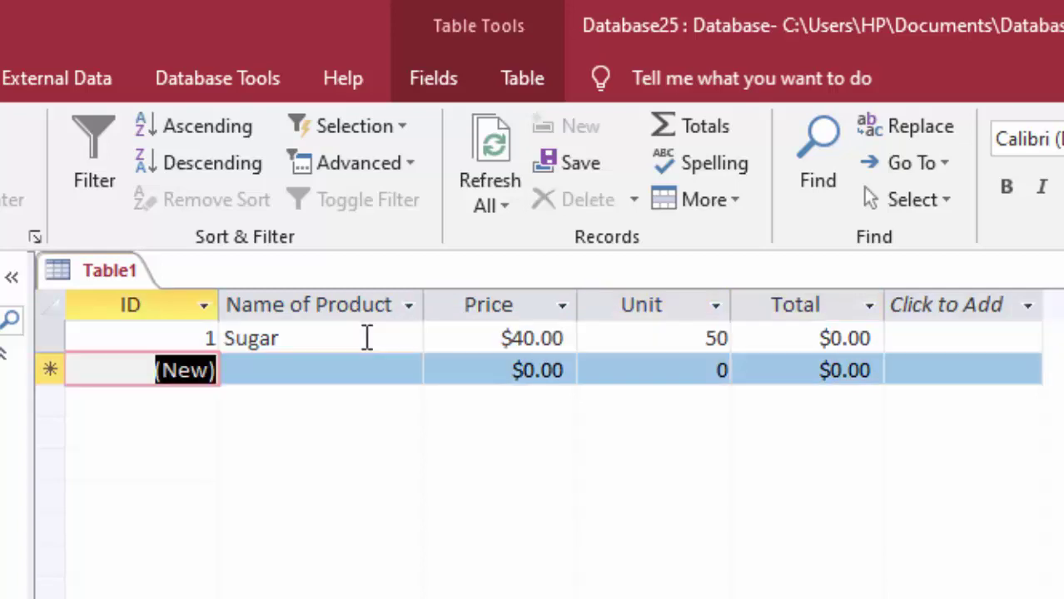
key(Tab)
- Enter the second record: Pulse, price 100, unit 5
text(P)
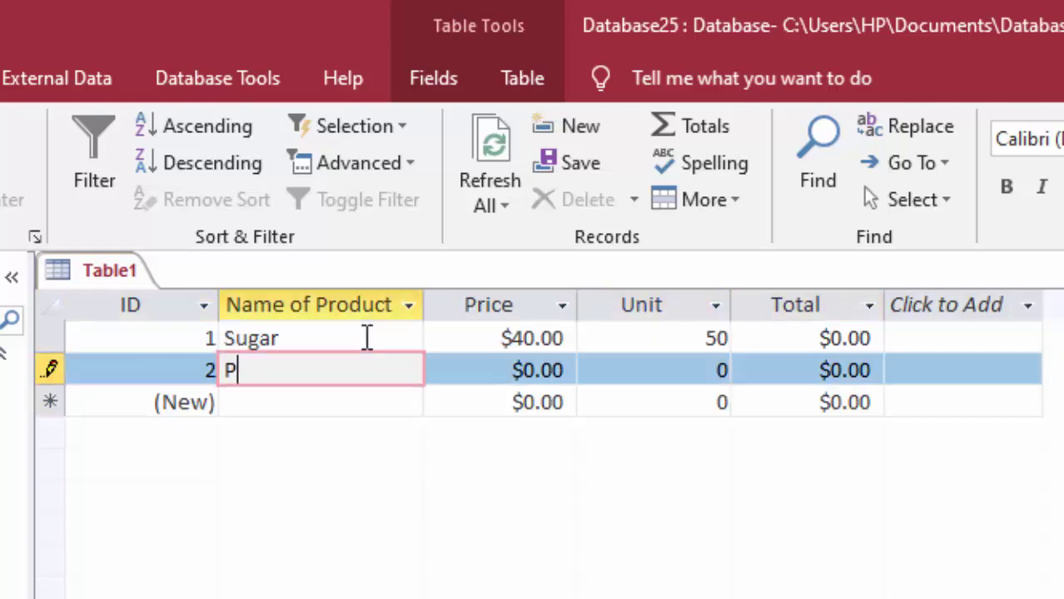
text(ul)
text(se)
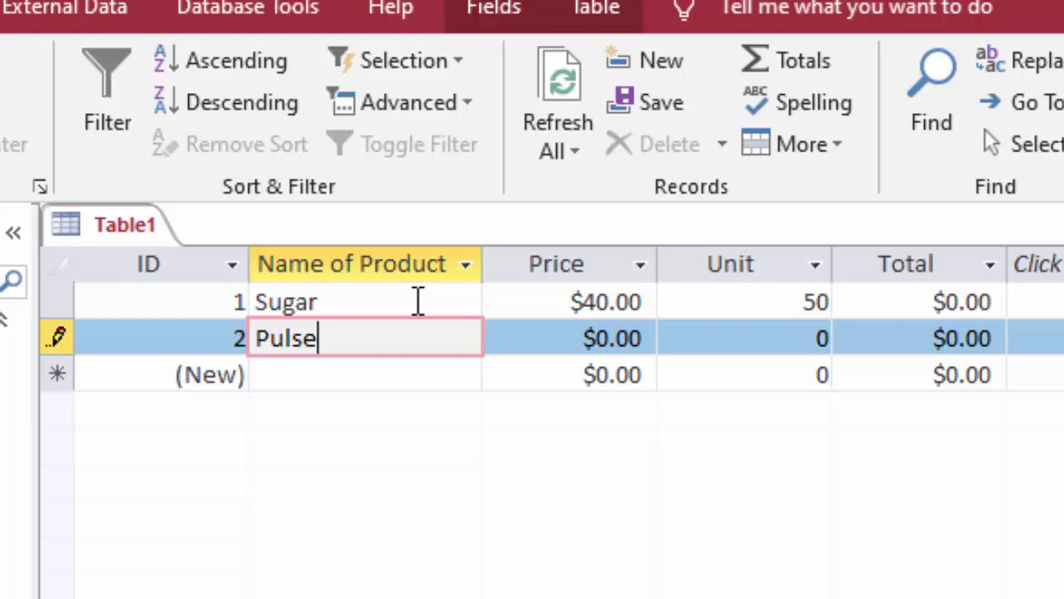
key(Tab)
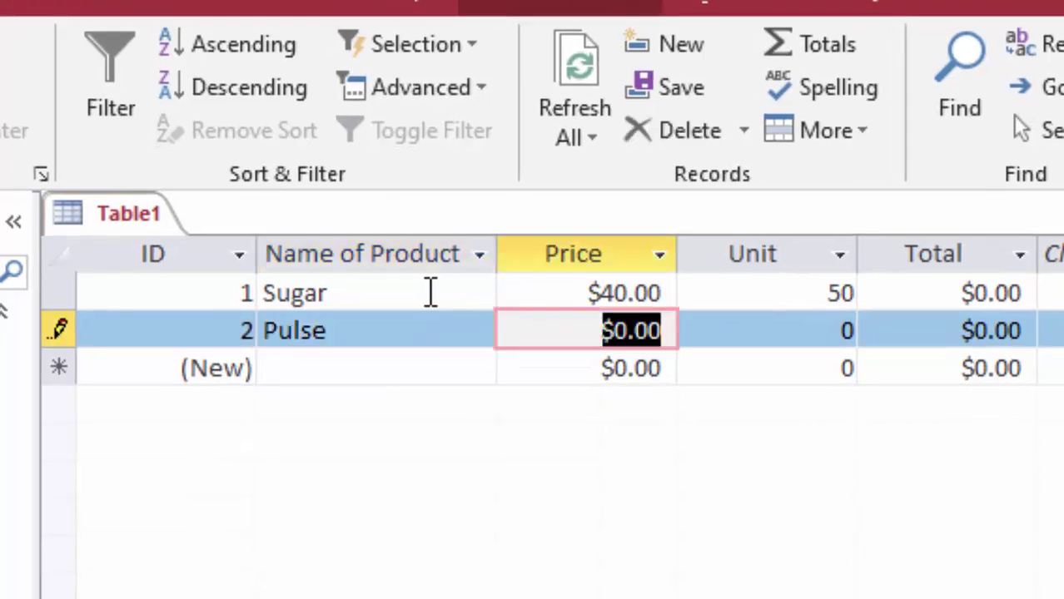
text(100)
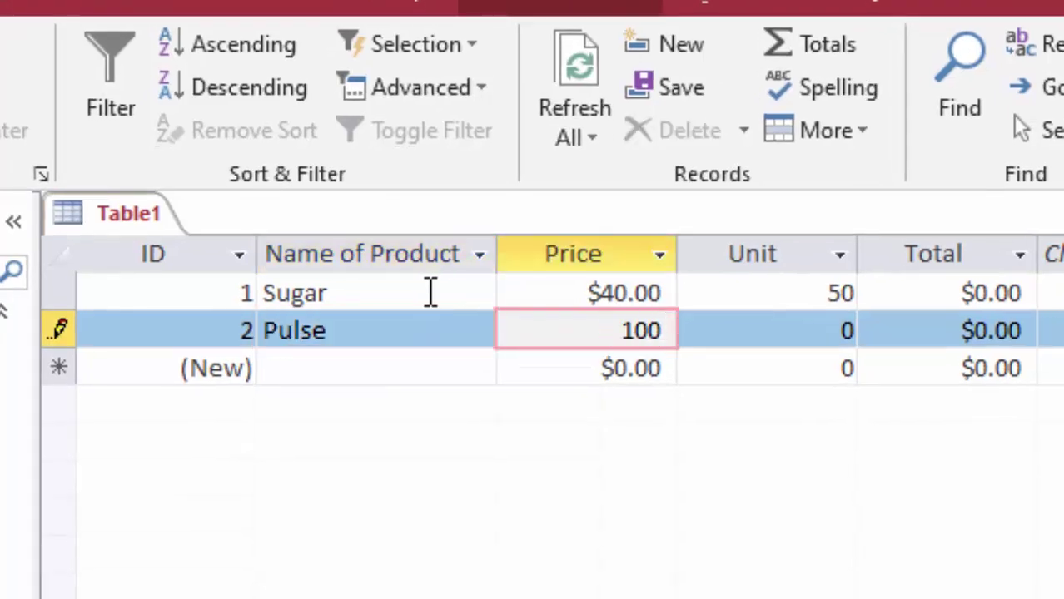
key(Tab)
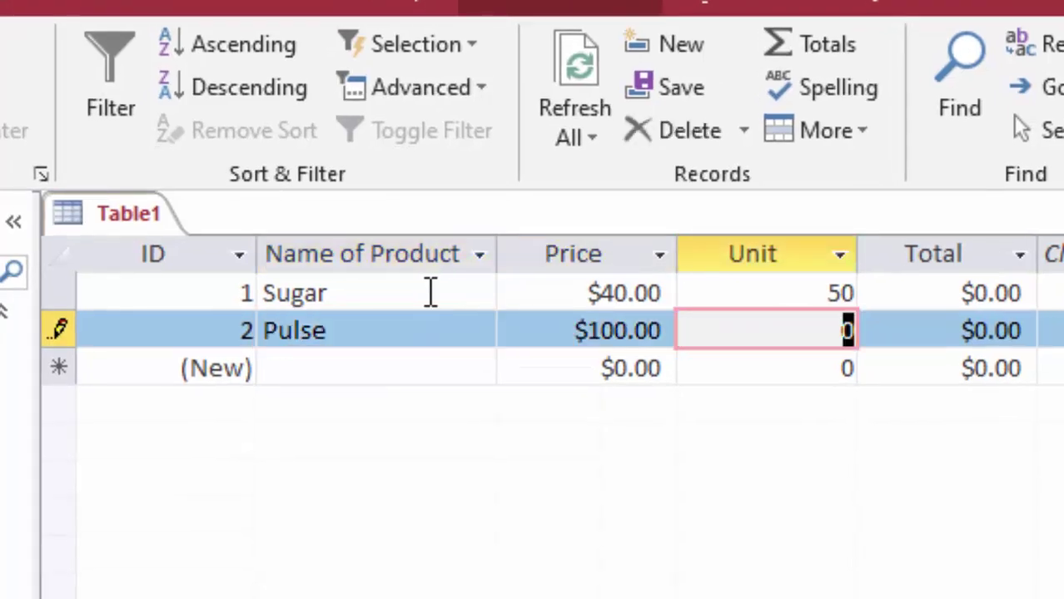
text(5)
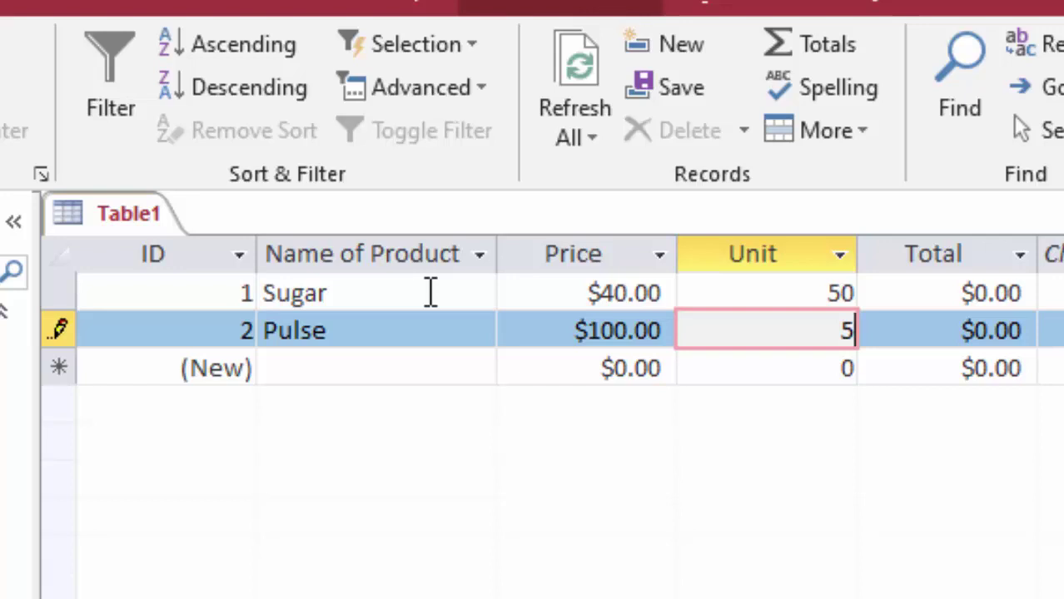
click(920, 333)
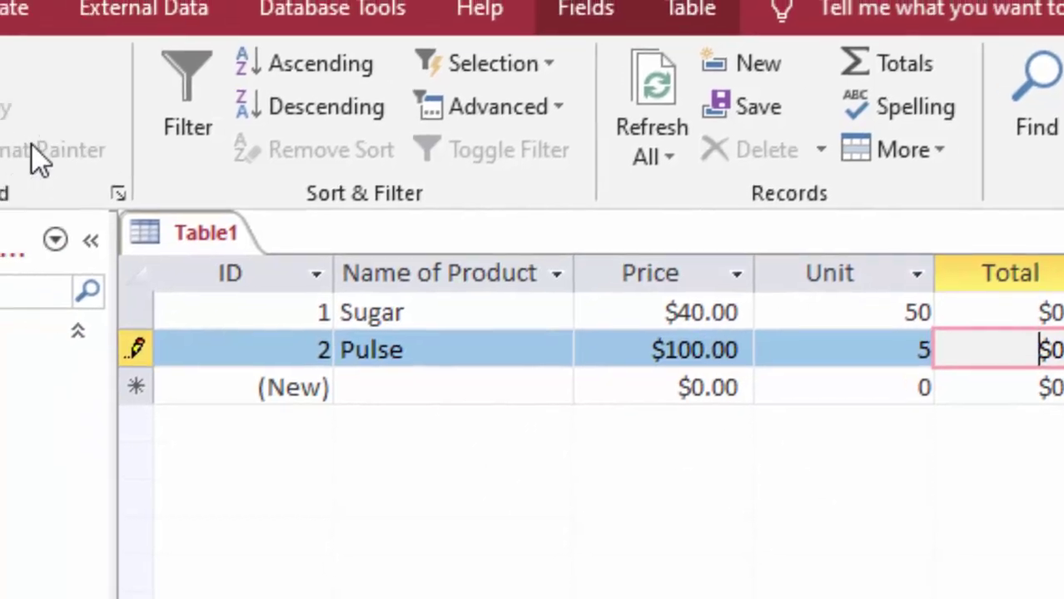
- Start a new query in Design view with Table1 added
click(15, 9)
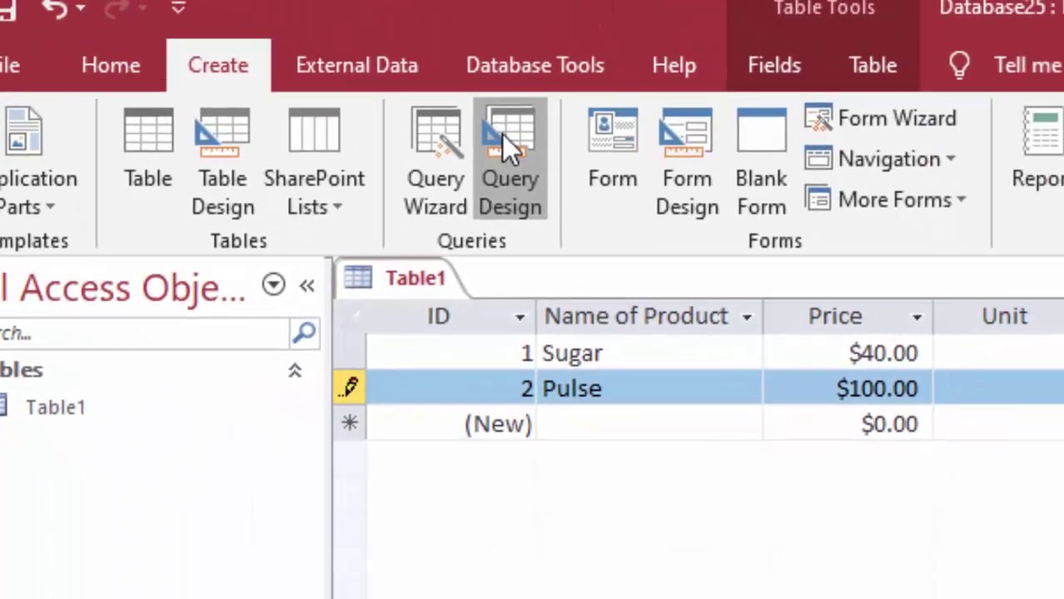
click(558, 166)
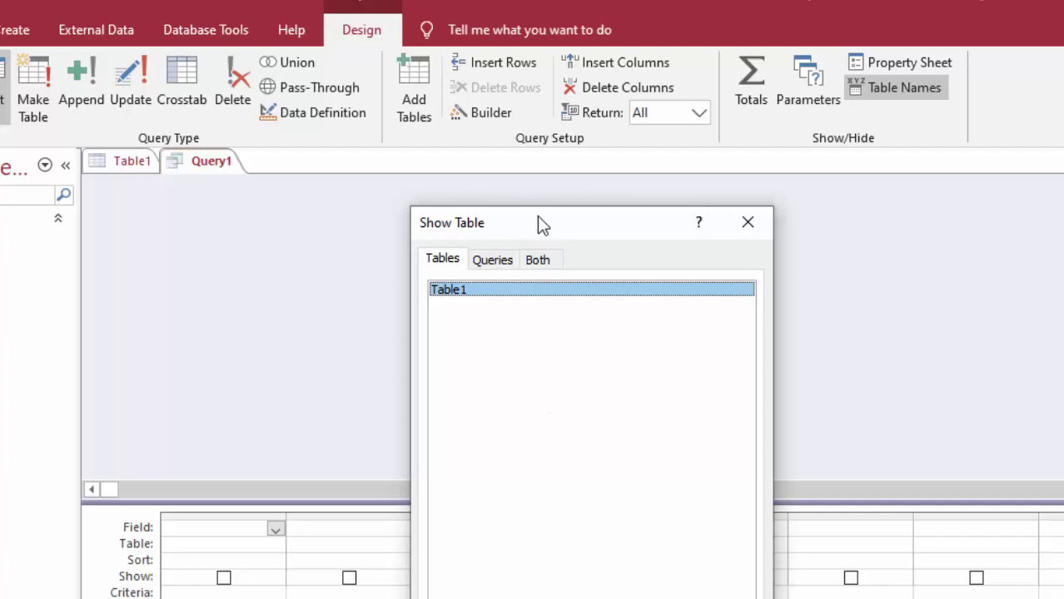
drag(537, 216, 472, 89)
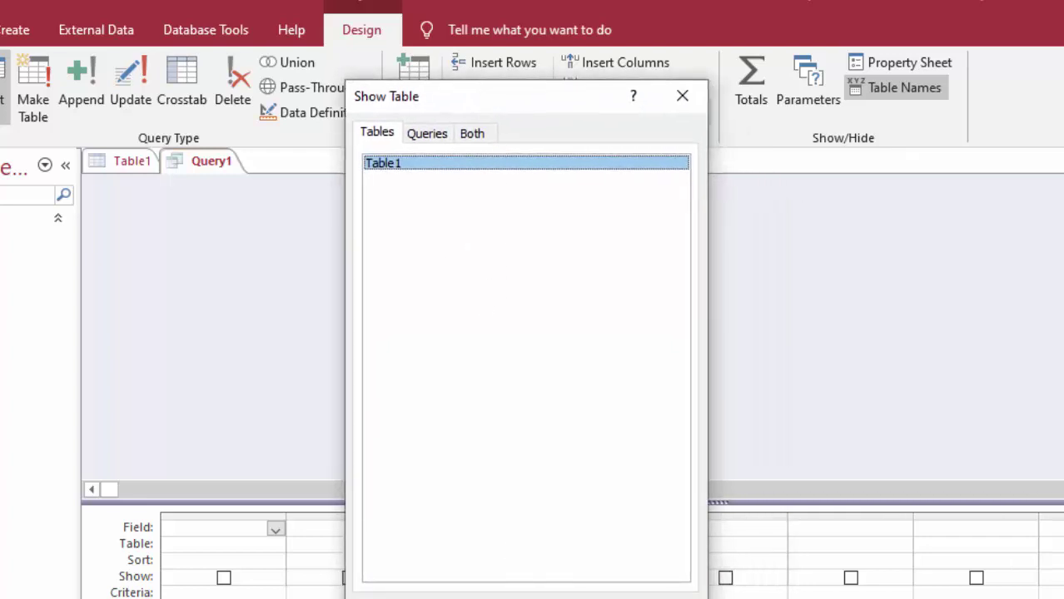
key(Return)
key(Escape)
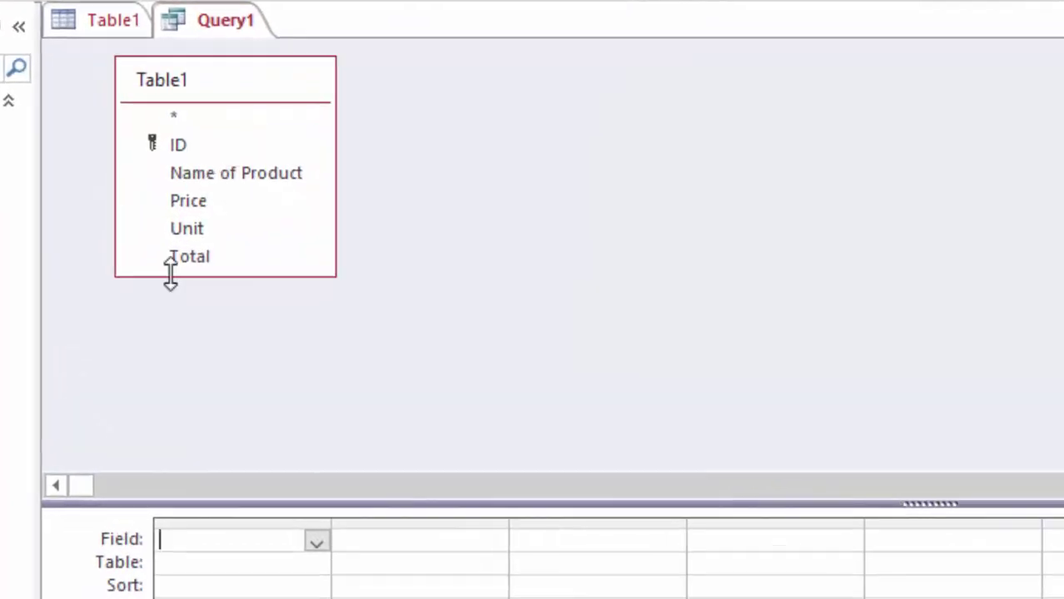
- Add Name of Product, Price, Unit and Total to the query grid
double_click(237, 175)
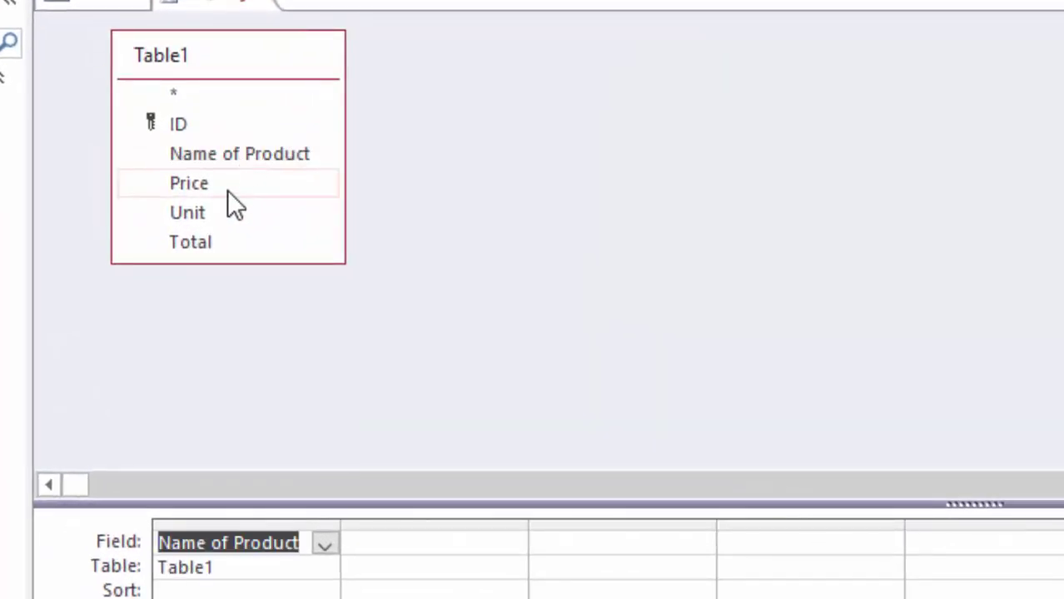
double_click(227, 190)
double_click(232, 212)
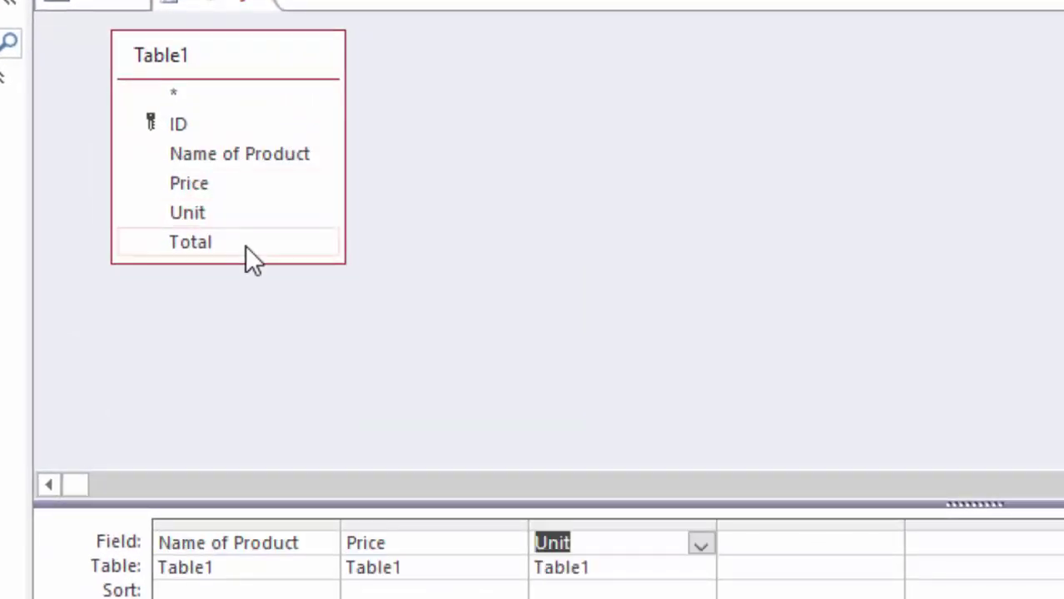
double_click(246, 243)
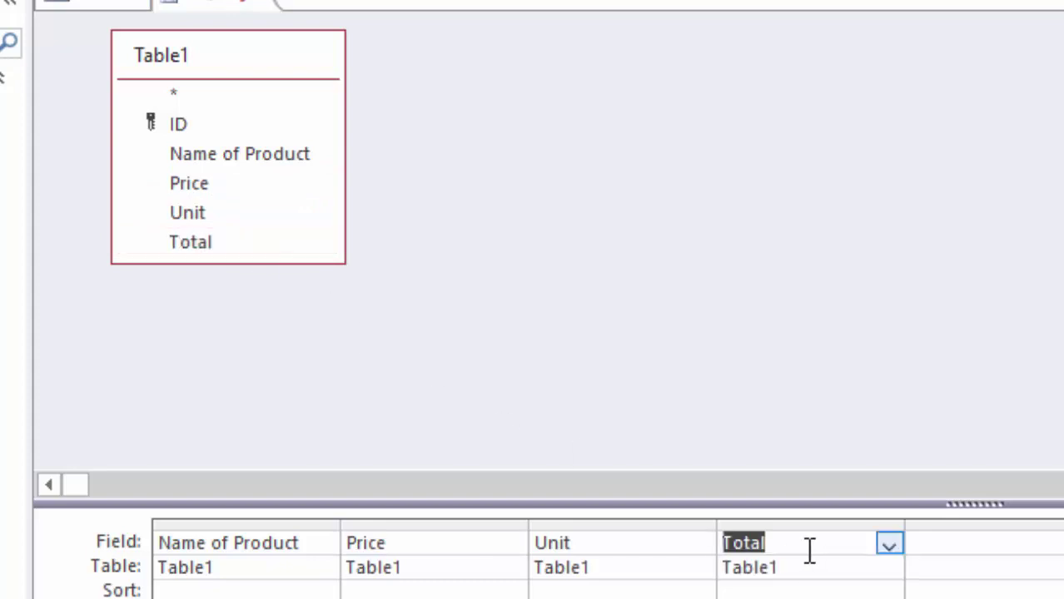
click(809, 550)
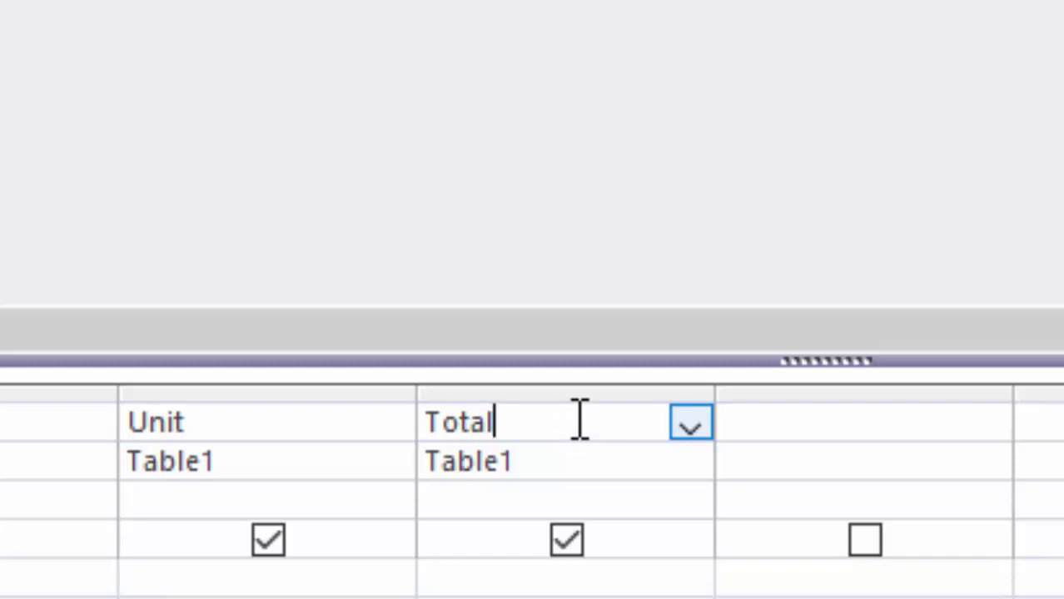
- Open the Total column's field cell in the Zoom box with font size 16
right_click(580, 423)
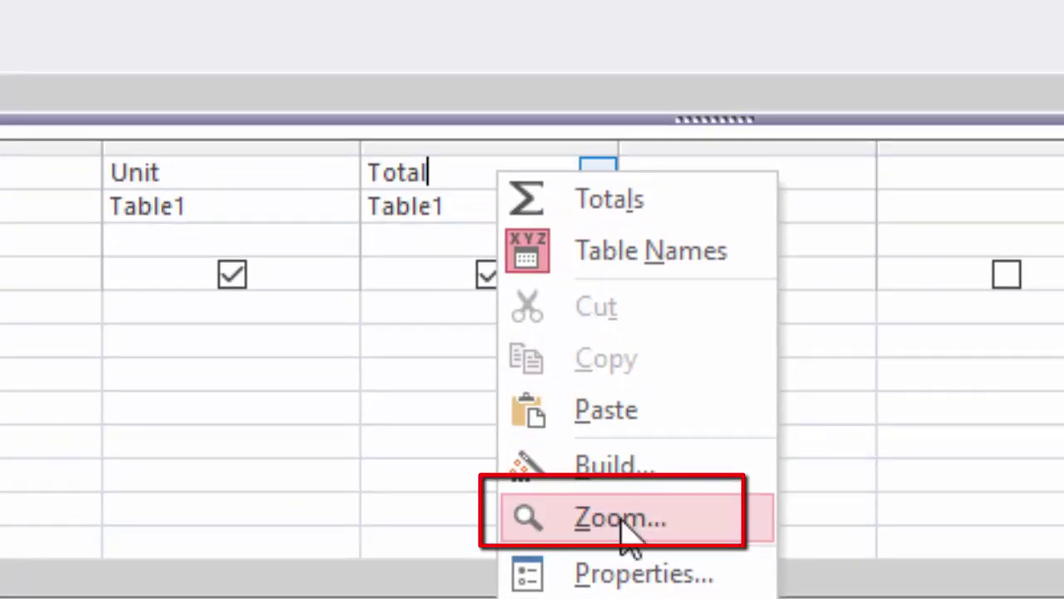
click(621, 520)
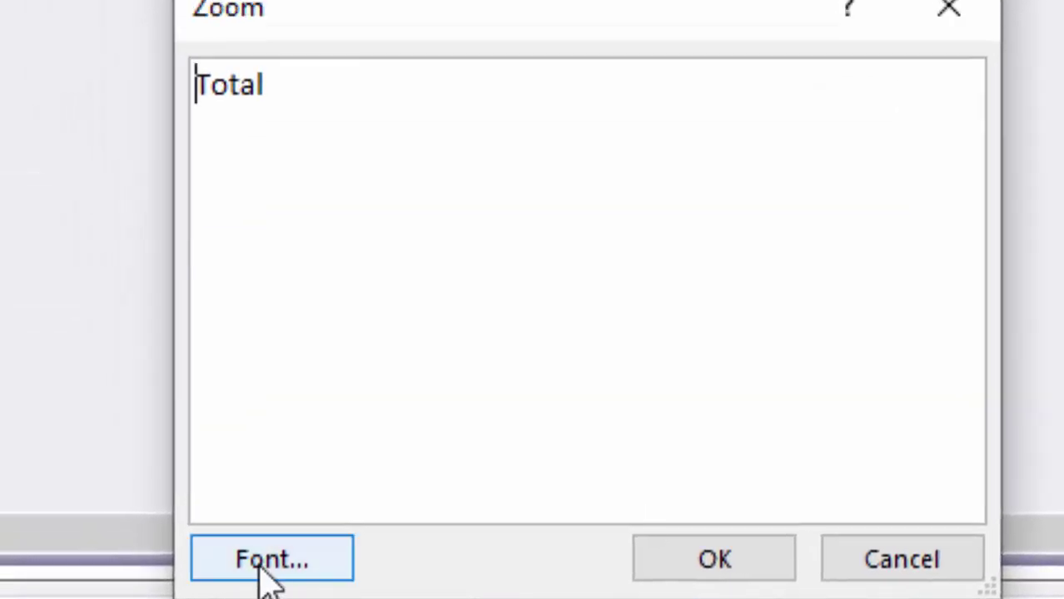
click(263, 576)
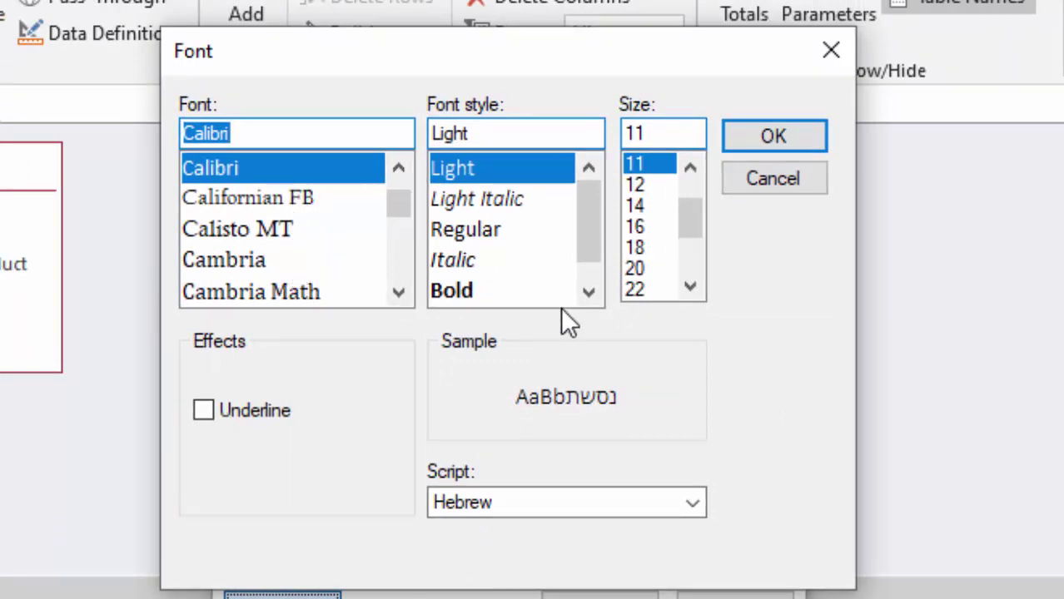
click(645, 227)
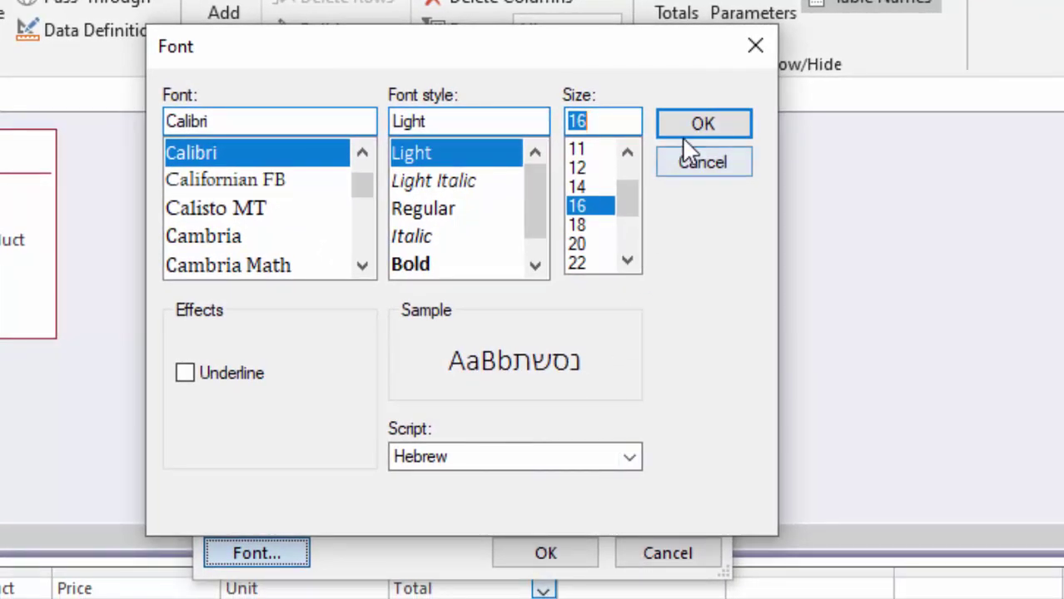
click(688, 134)
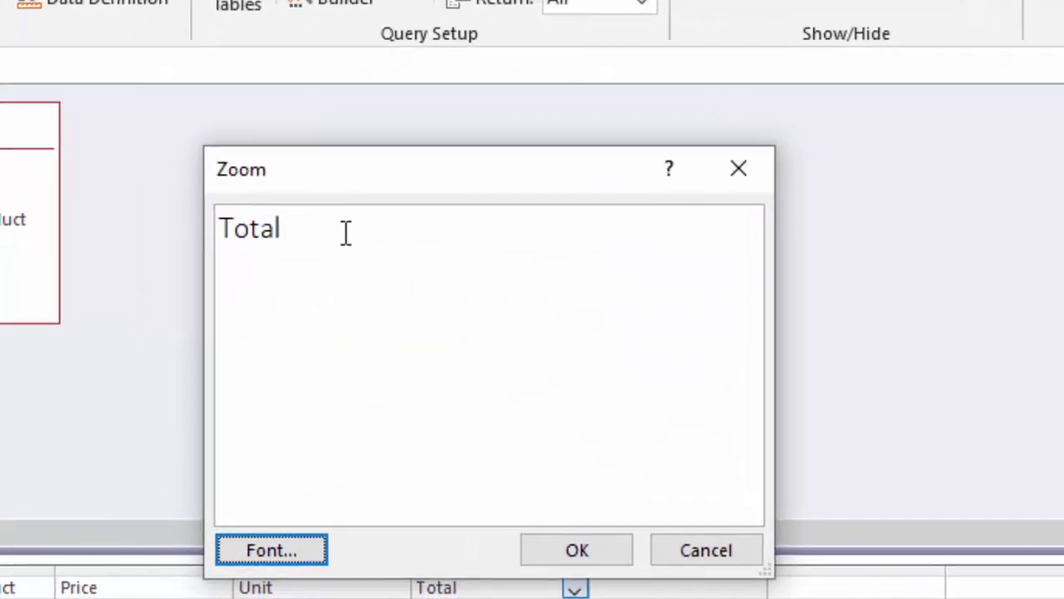
- Change the Total column's entry to the expression Total:[Price]*[Unit]
click(326, 252)
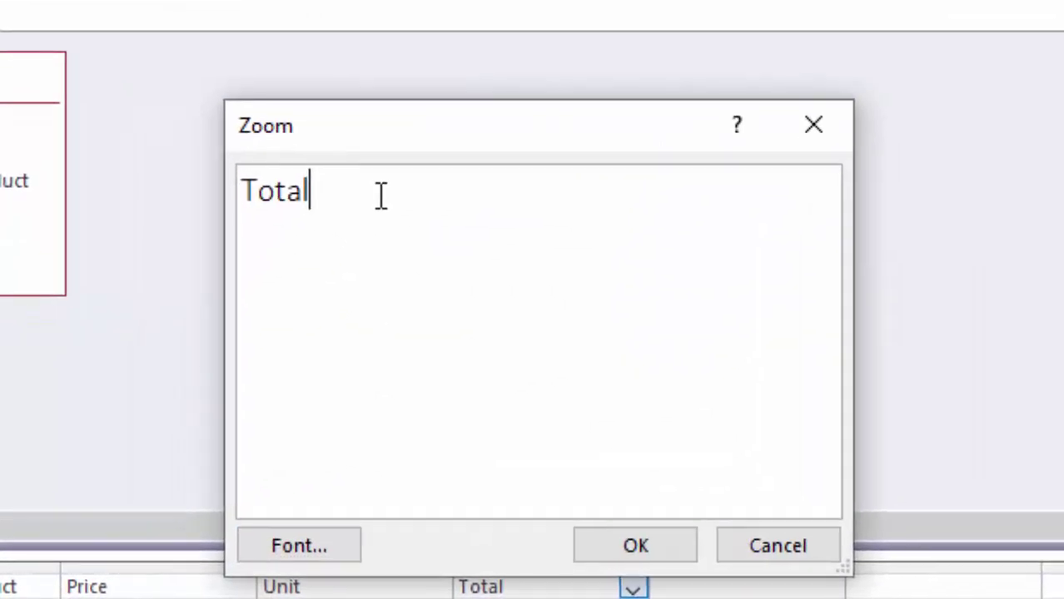
text(:)
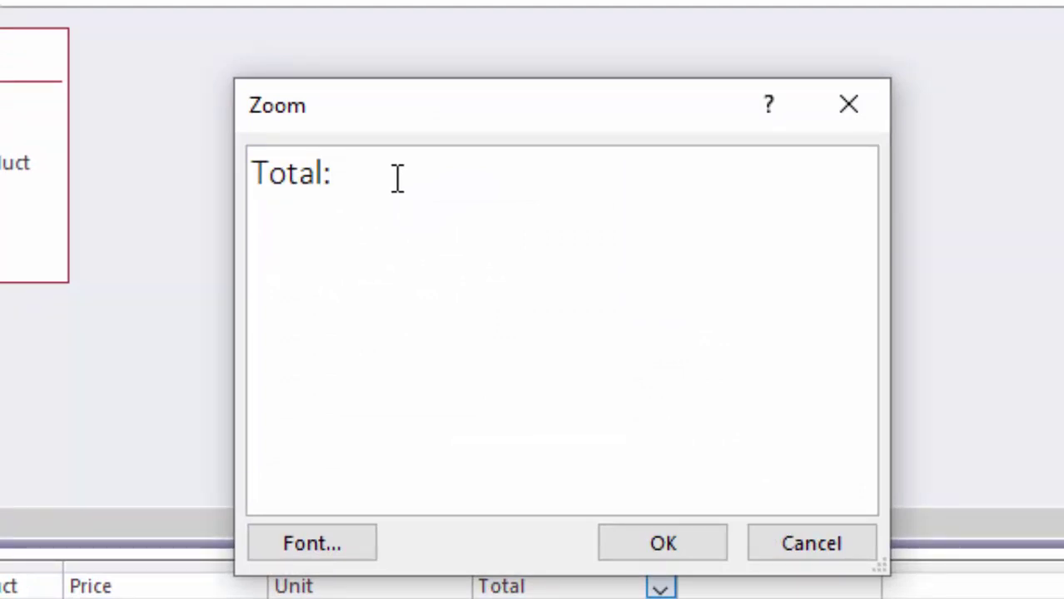
text([)
text(P)
text(rice])
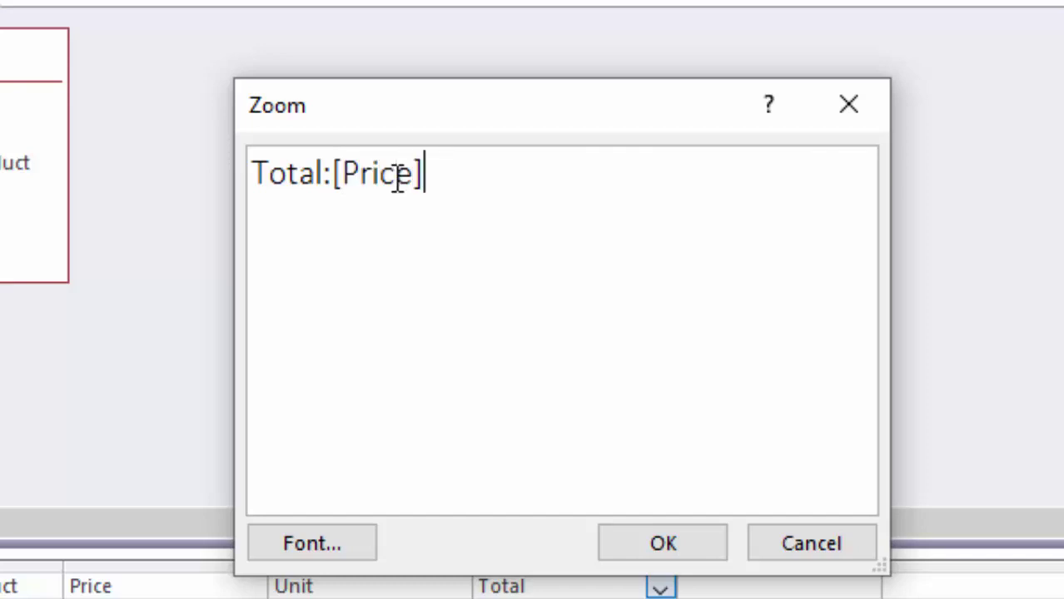
text(*[)
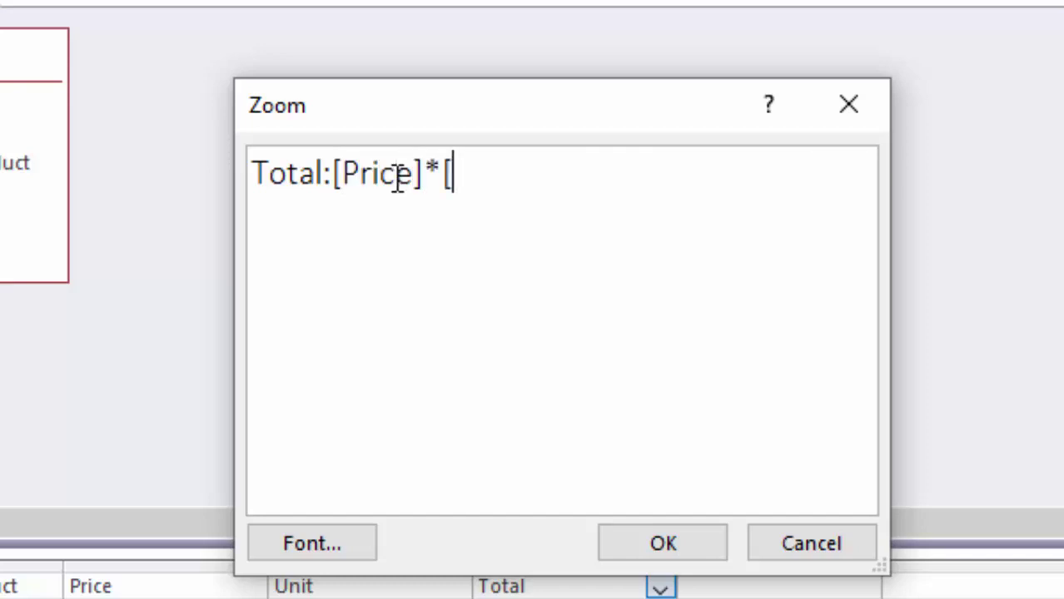
text(Unit)
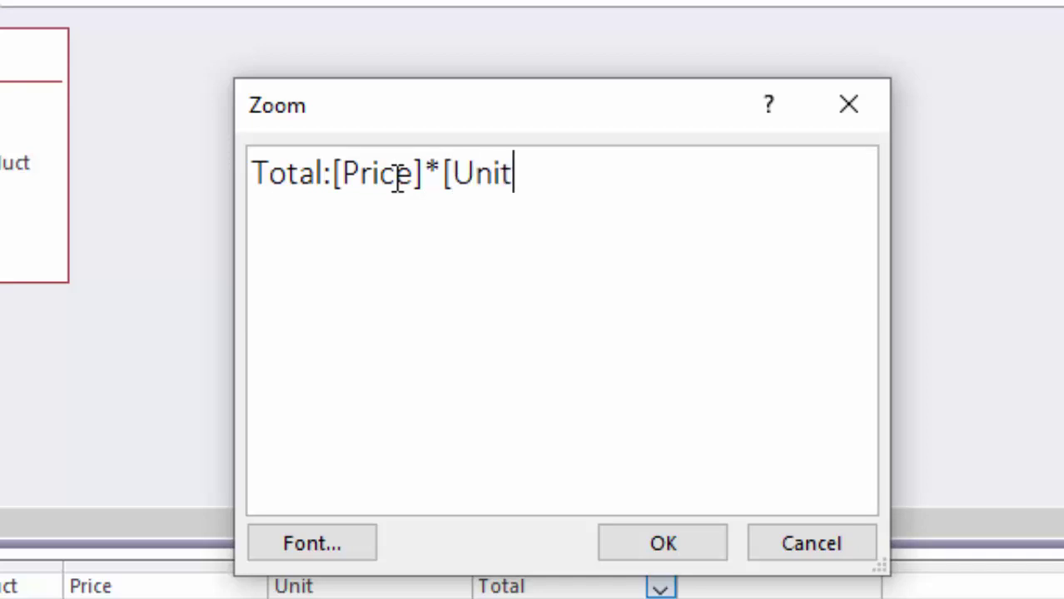
text(])
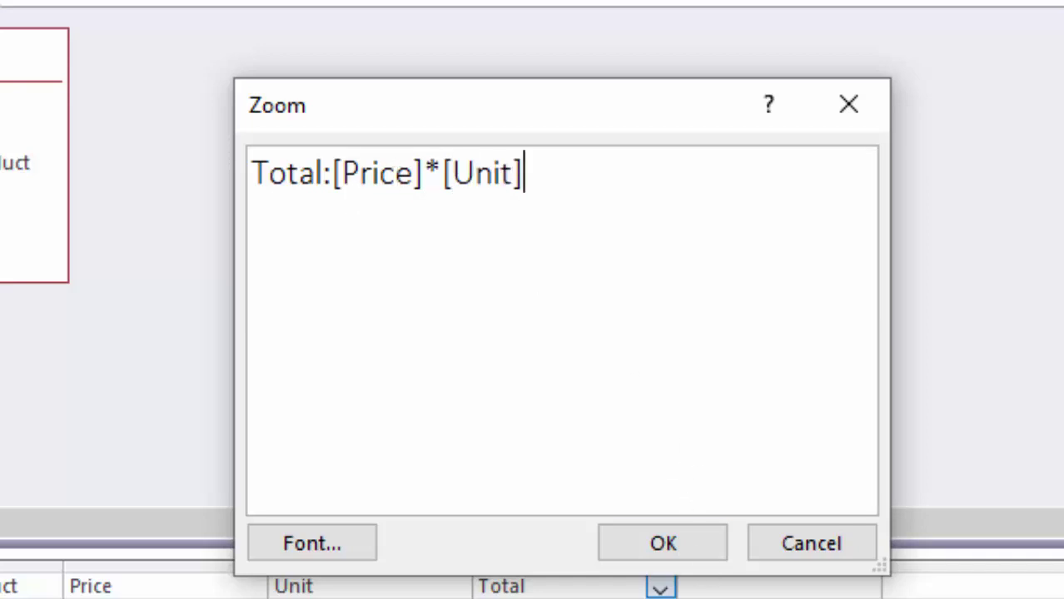
click(675, 554)
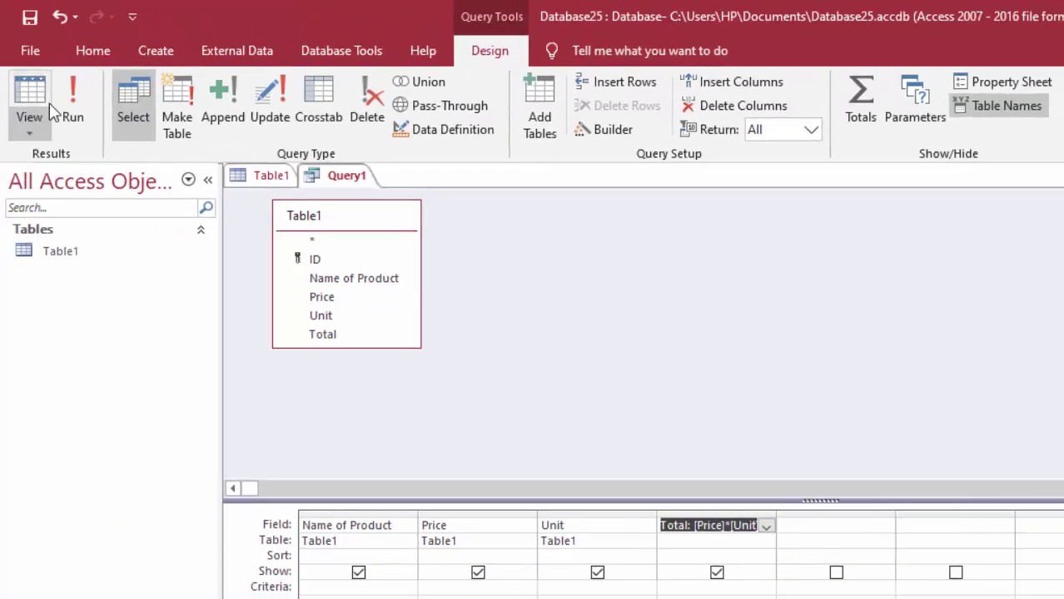
- Run the query, save the Pulse record, and refresh to show Totals 2000 and 500
click(72, 104)
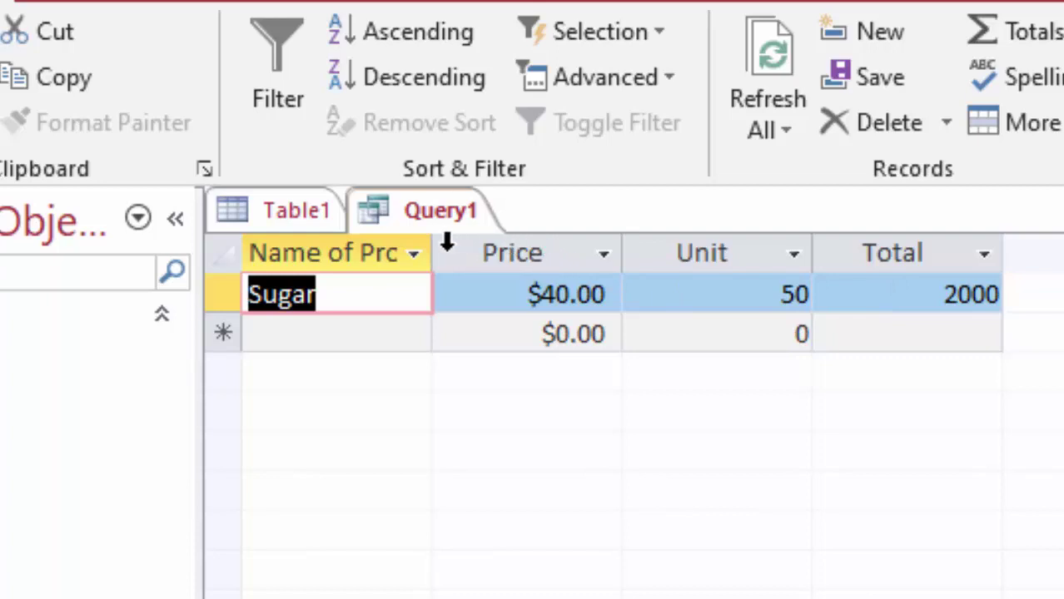
drag(433, 248, 496, 275)
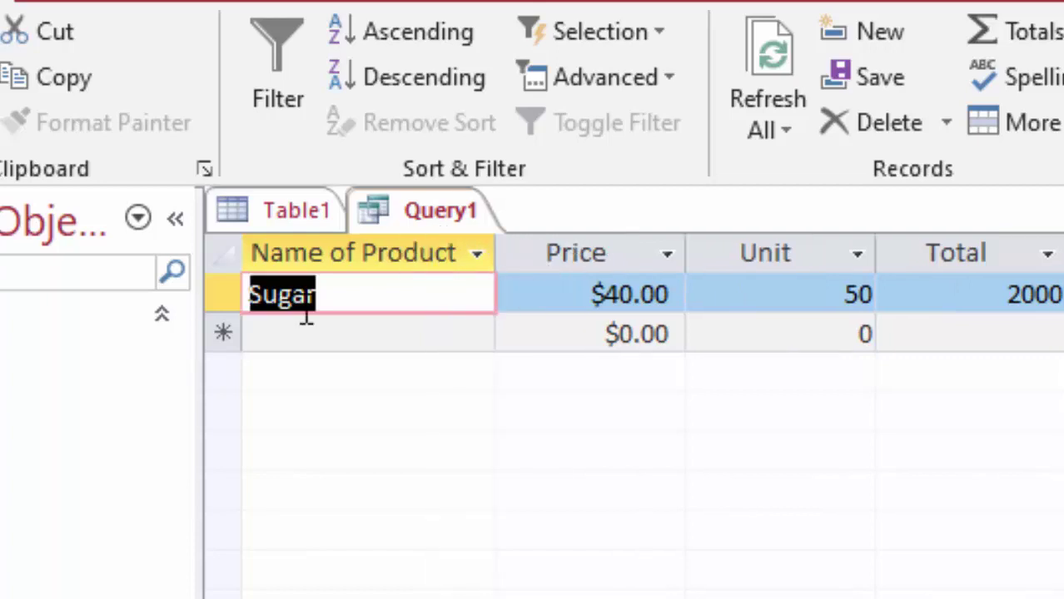
double_click(58, 379)
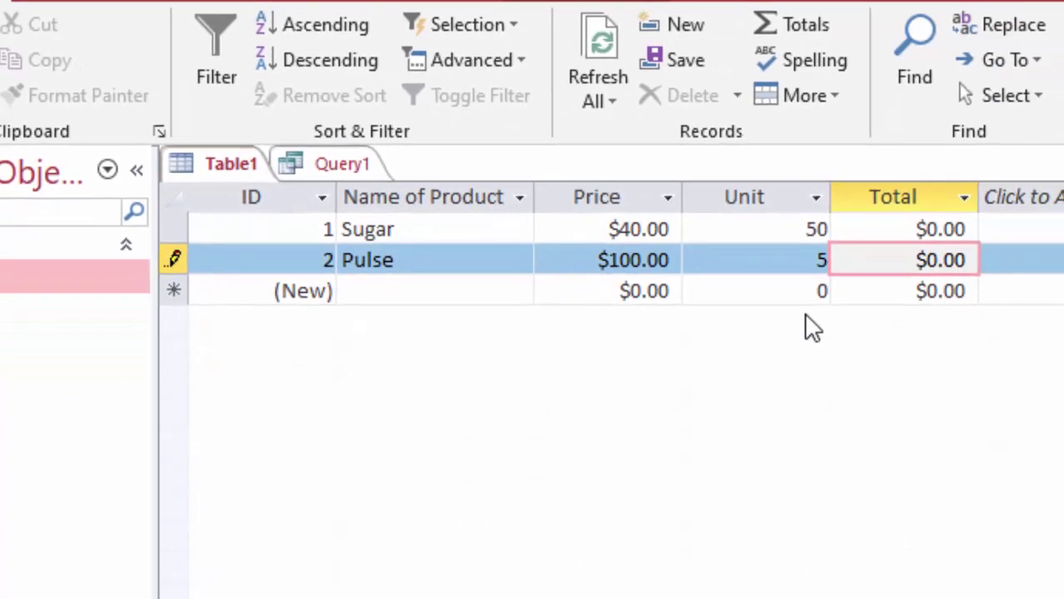
key(Return)
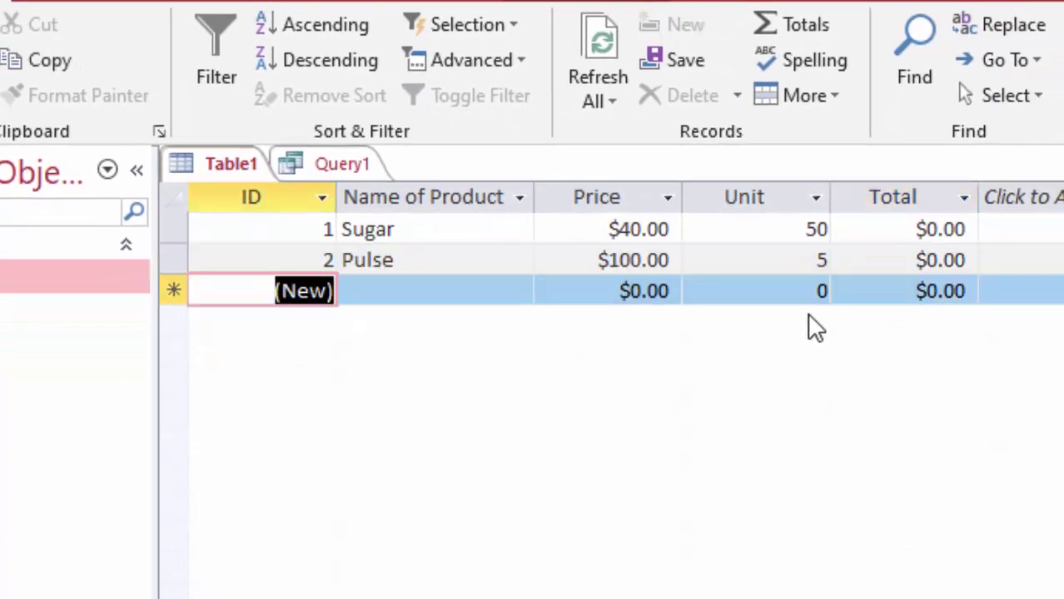
click(296, 167)
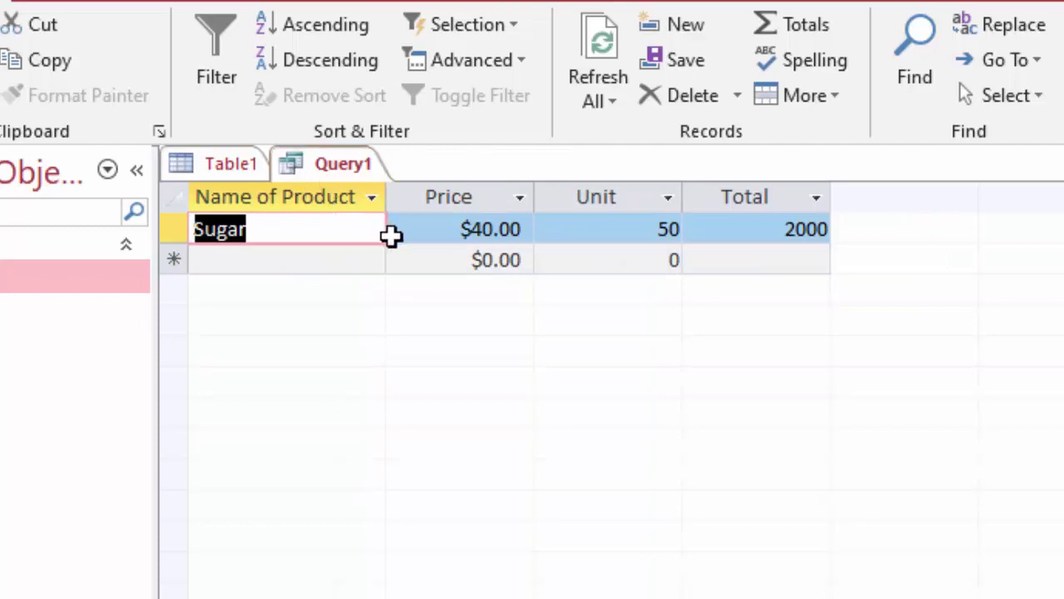
click(586, 40)
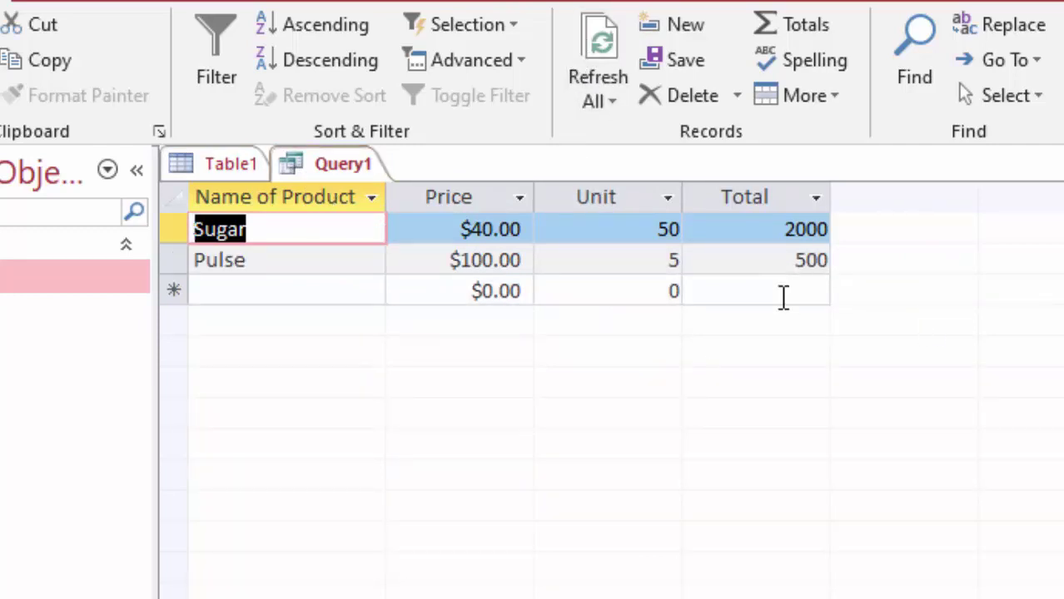